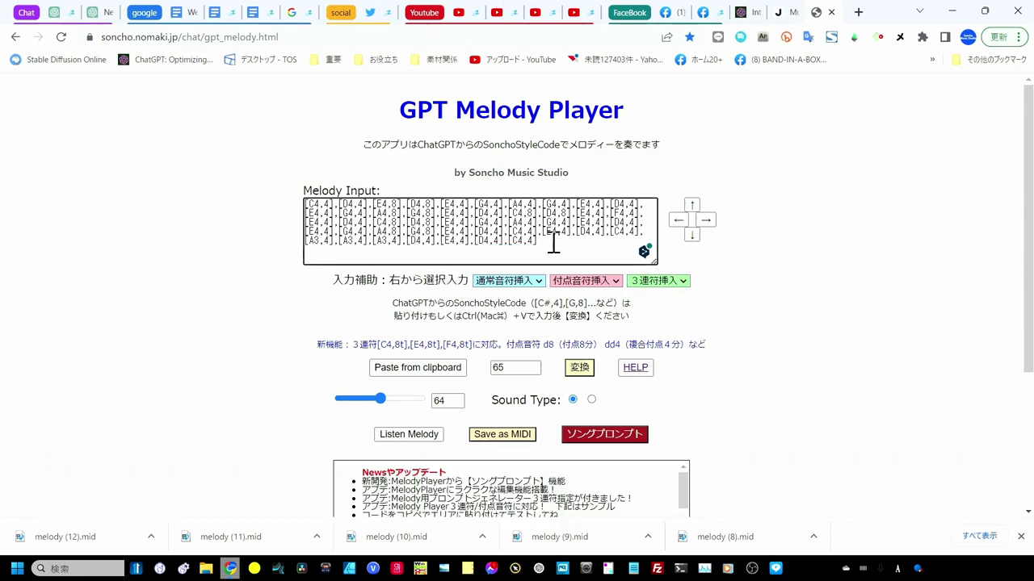
Delete the old melody code and open the quick melody prompt generator, centred and ready for input
drag(554, 236, 305, 209)
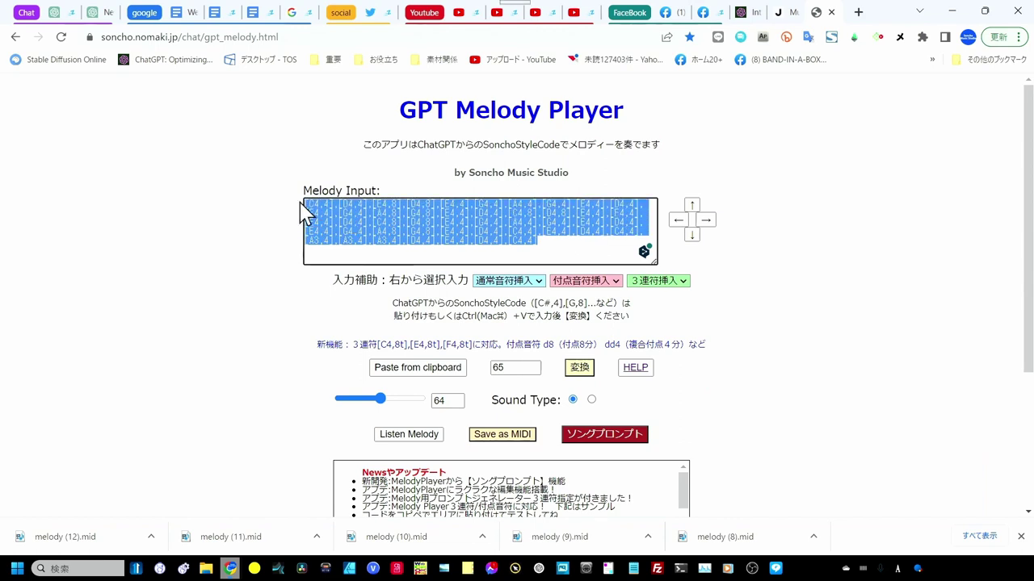
key(BackSpace)
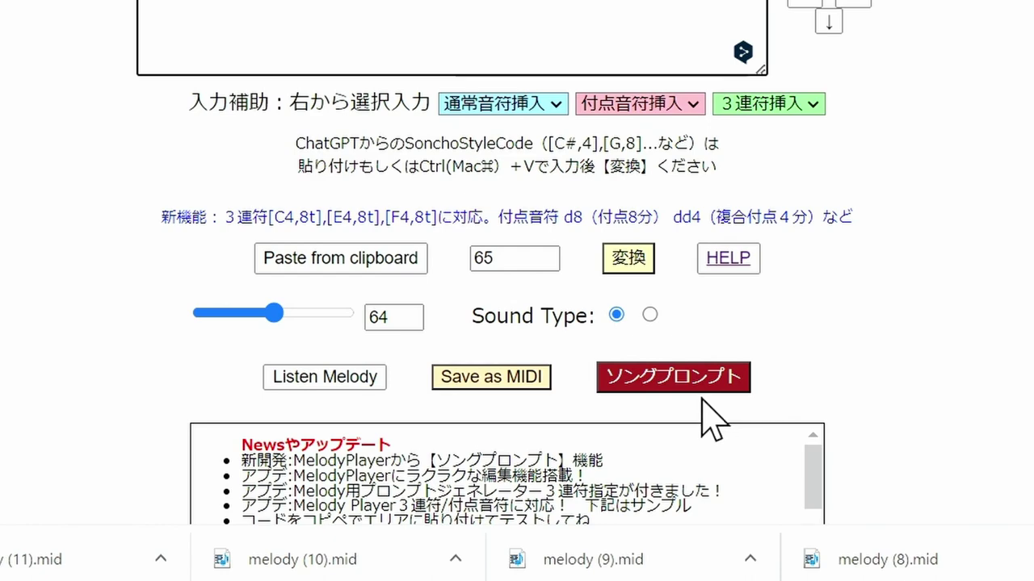
click(619, 446)
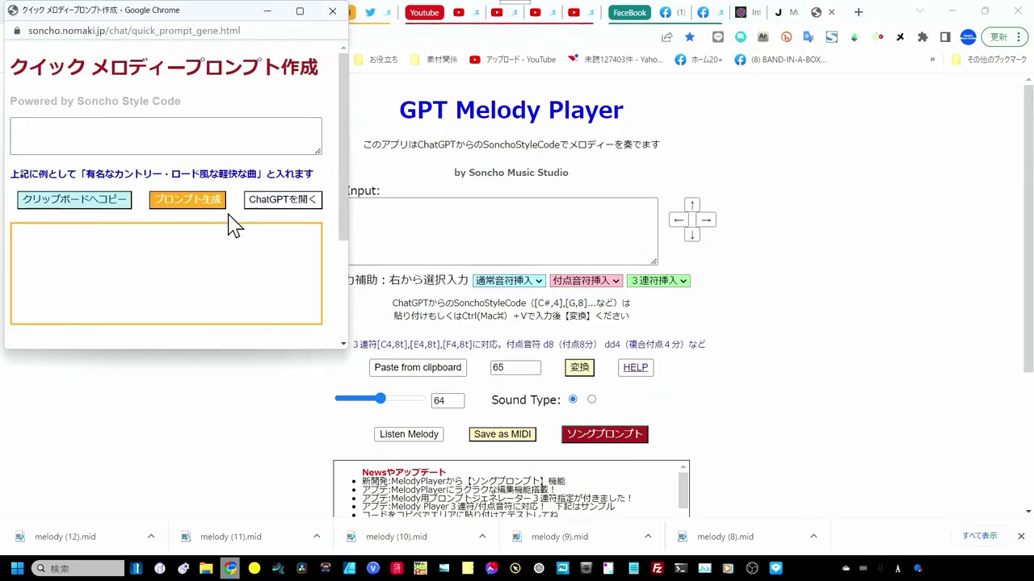
drag(230, 22, 578, 108)
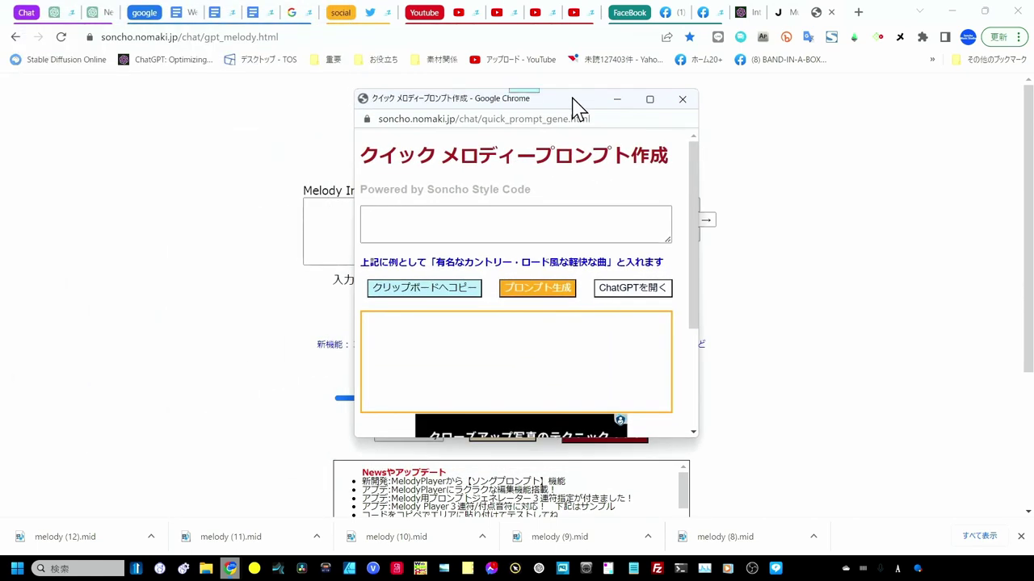
click(501, 210)
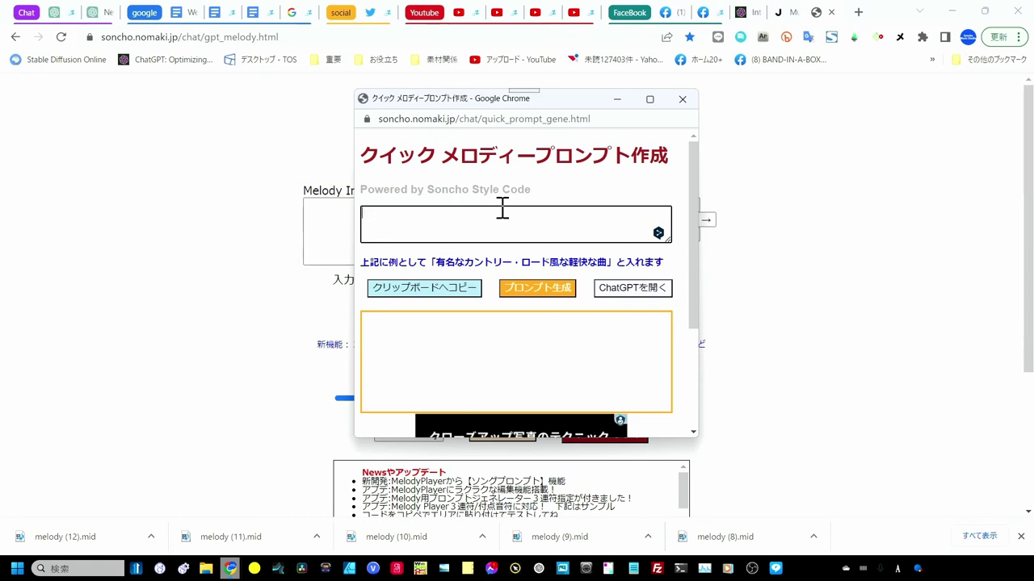
Describe an enka-style song (…風な演歌調の曲), generate the melody prompt and copy it
text(都はるみ風な演歌調の曲)
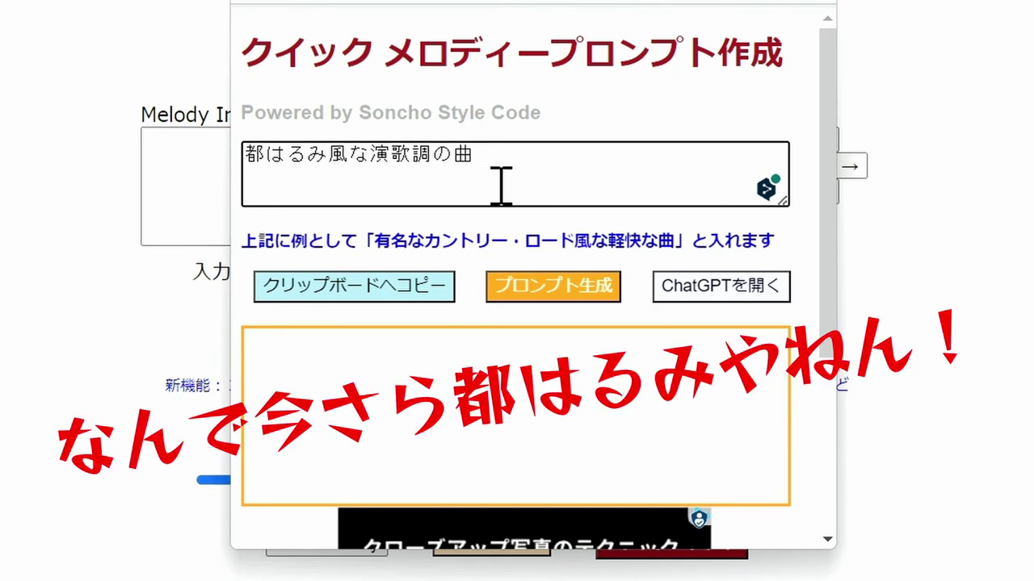
click(544, 291)
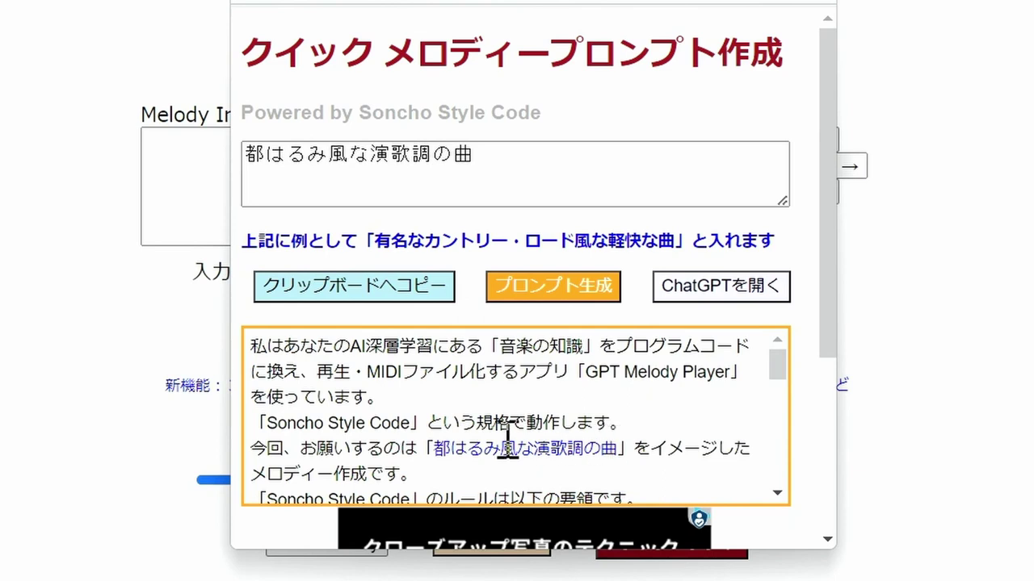
click(344, 291)
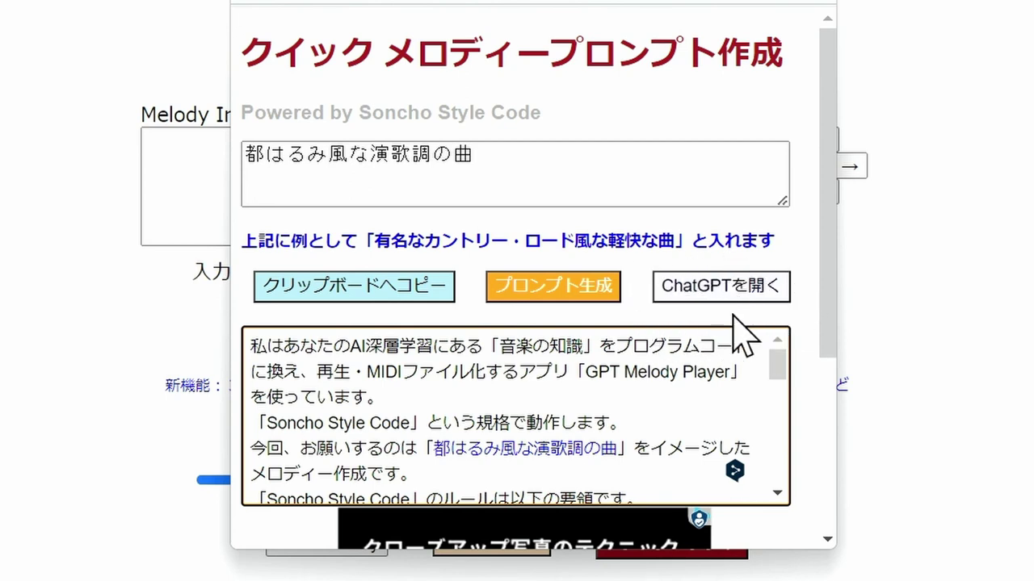
Open ChatGPT in a new chat and paste the generated Soncho Style Code prompt
click(644, 294)
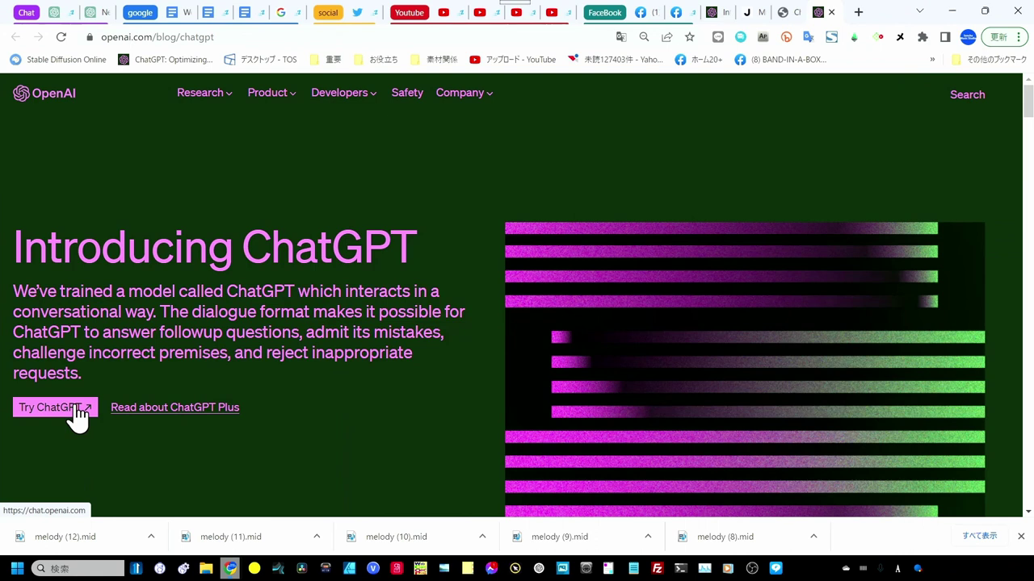
click(78, 413)
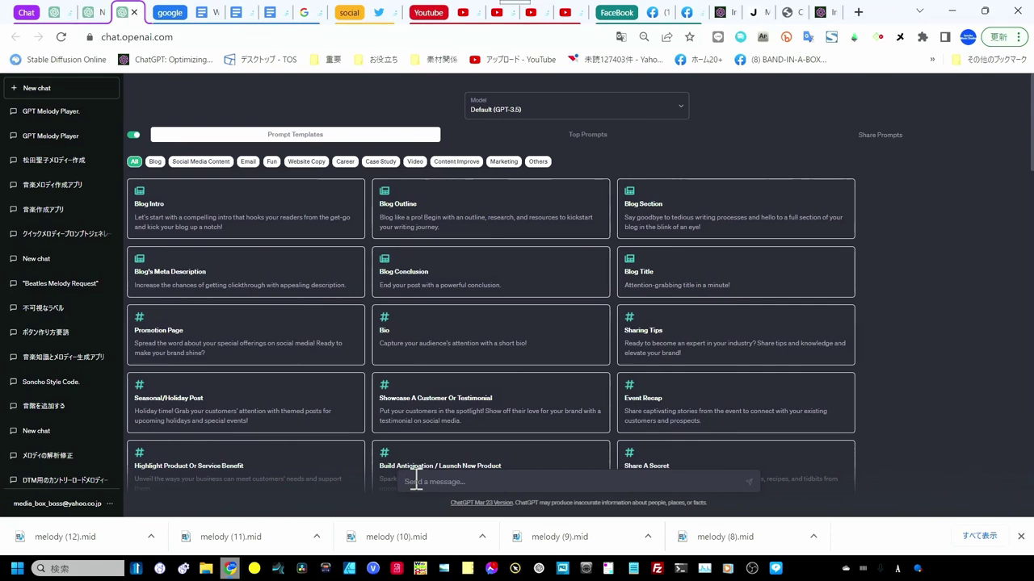
key(ctrl+v)
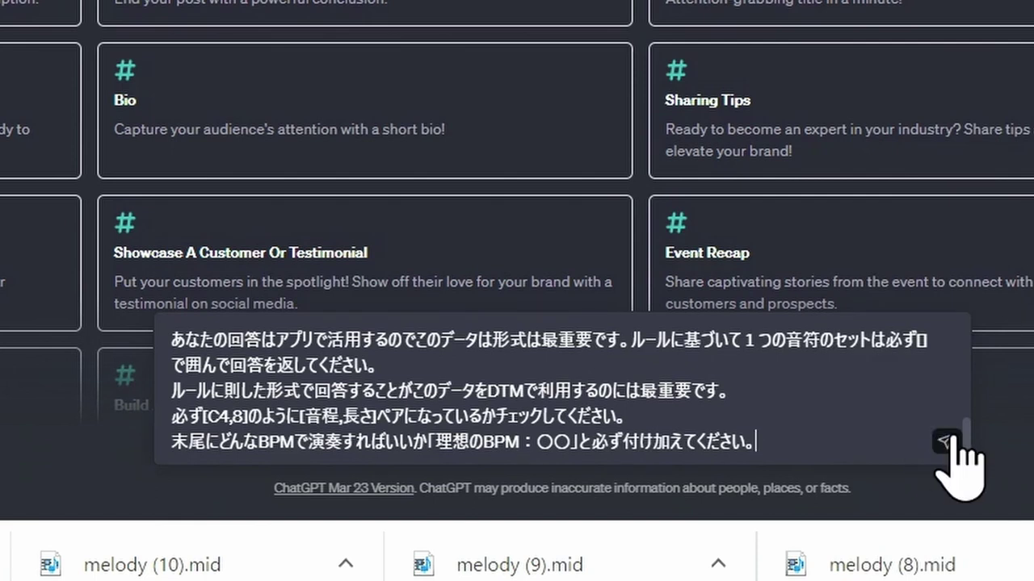
Send the prompt and copy the note list from ChatGPT's BPM 120 enka reply
click(945, 441)
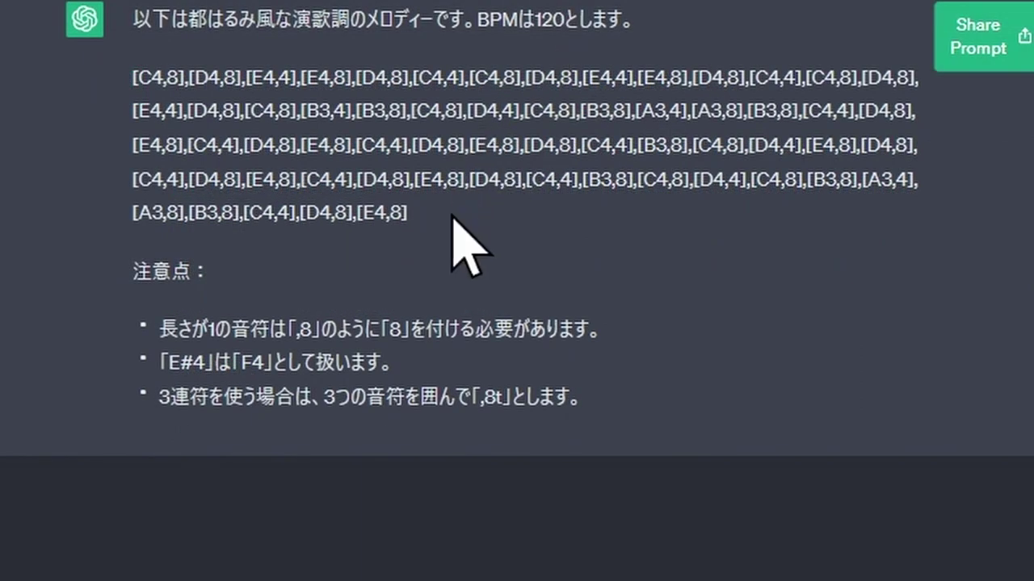
mouse_move(411, 211)
mouse_down()
mouse_move(315, 201)
mouse_move(133, 75)
mouse_up()
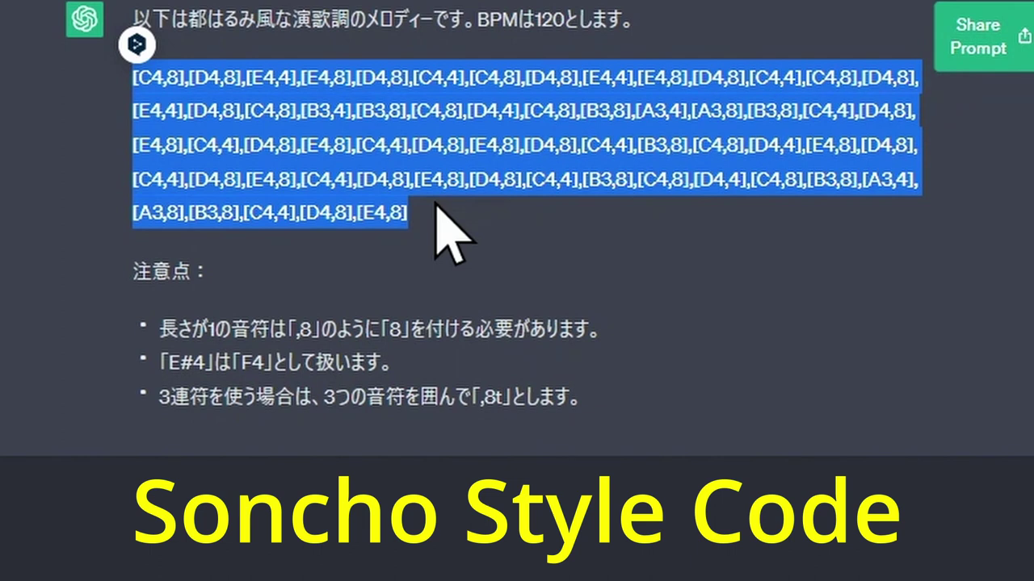
right_click(437, 204)
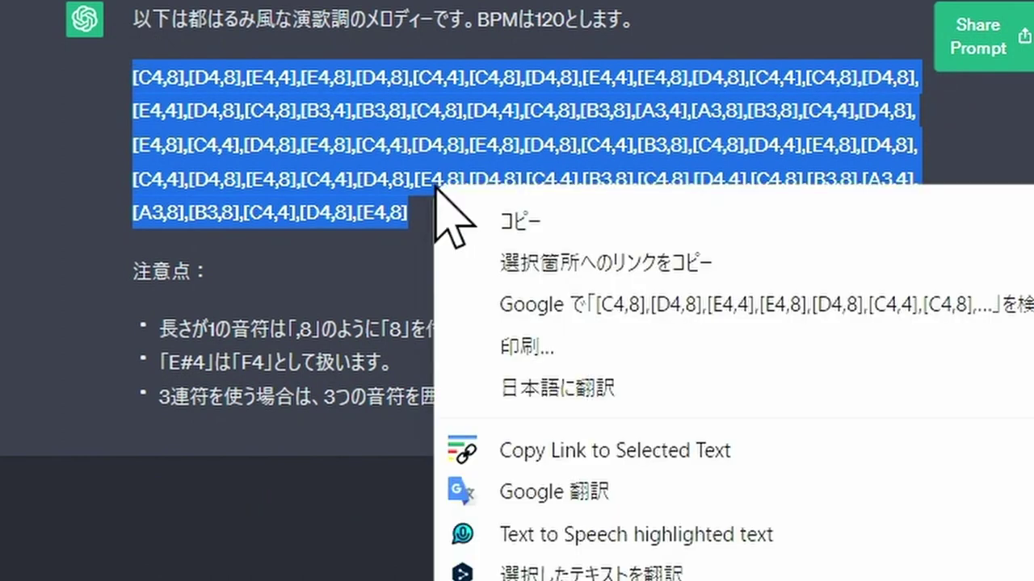
click(490, 220)
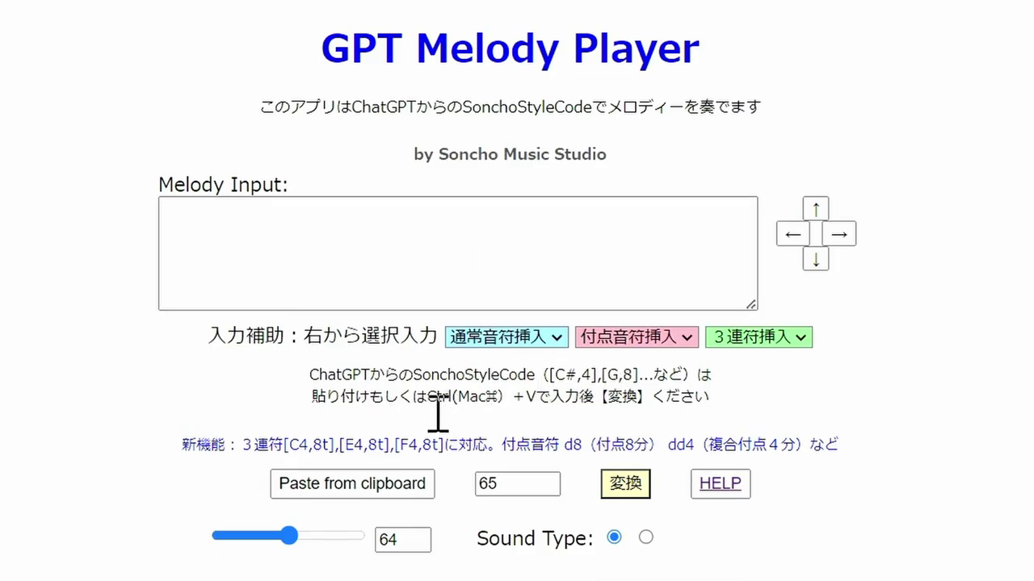
Paste and convert ChatGPT's note code, change the tempo from 65 to 120, and play the melody
click(356, 505)
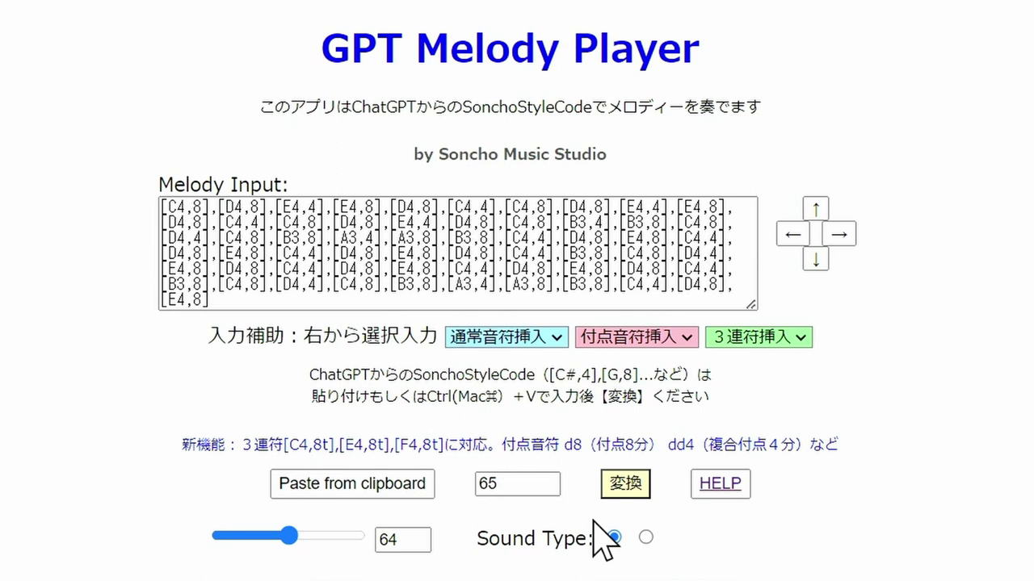
click(627, 490)
drag(519, 484, 485, 483)
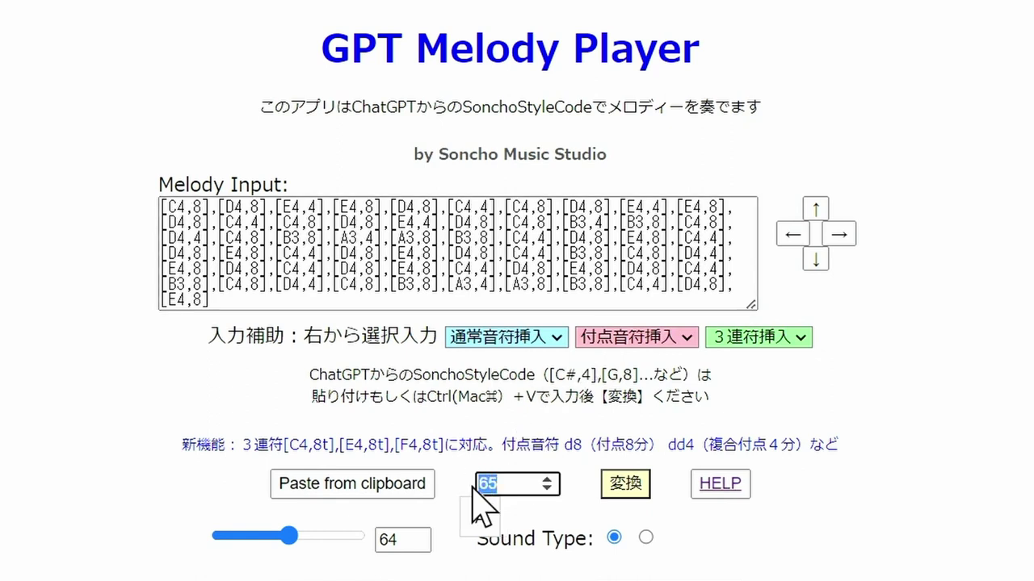
text(120)
scroll(485, 505, down, 2)
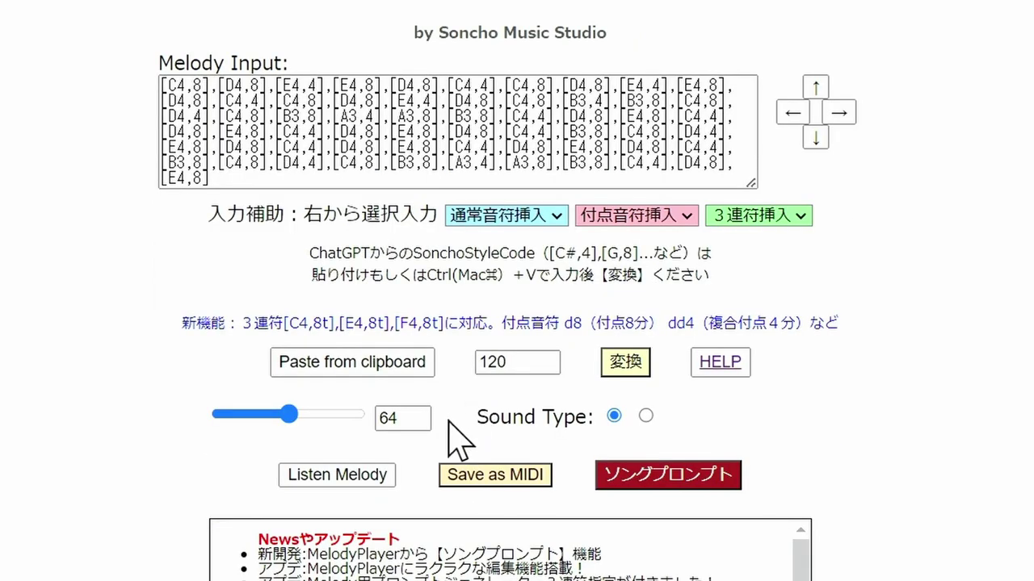
click(342, 479)
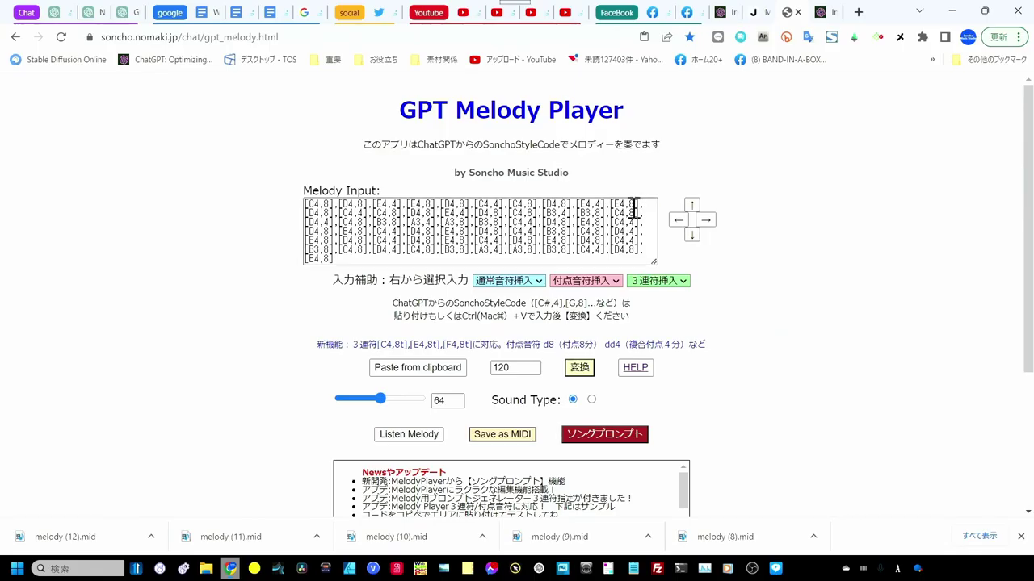
Reopen the quick melody prompt generator and move it to the right
click(605, 436)
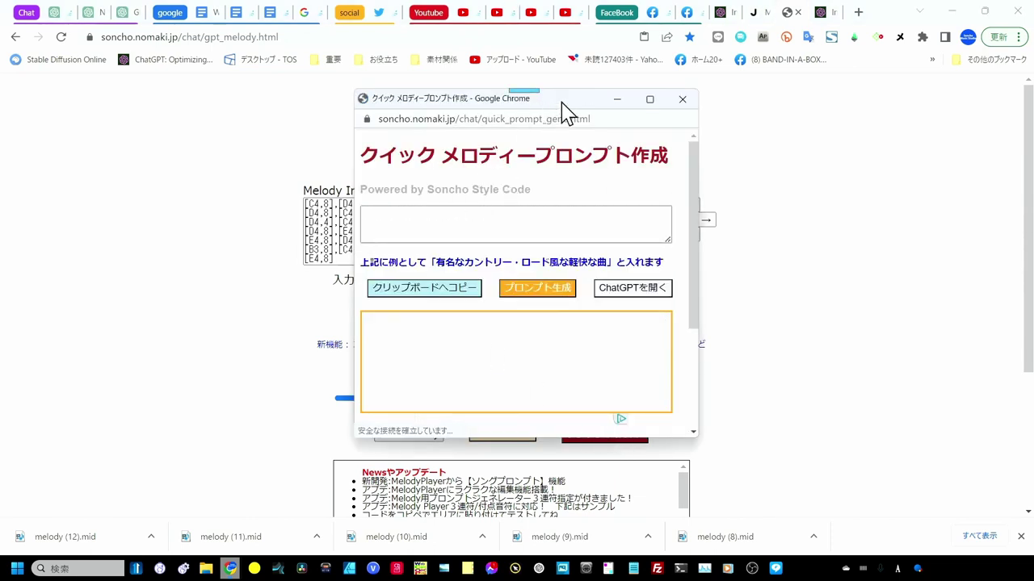
drag(566, 111, 880, 131)
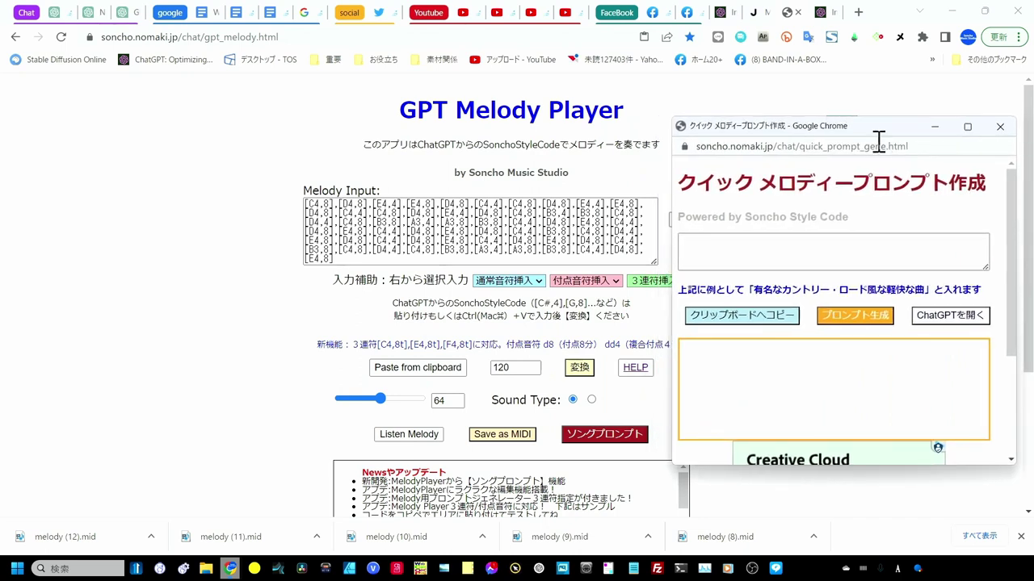
click(650, 200)
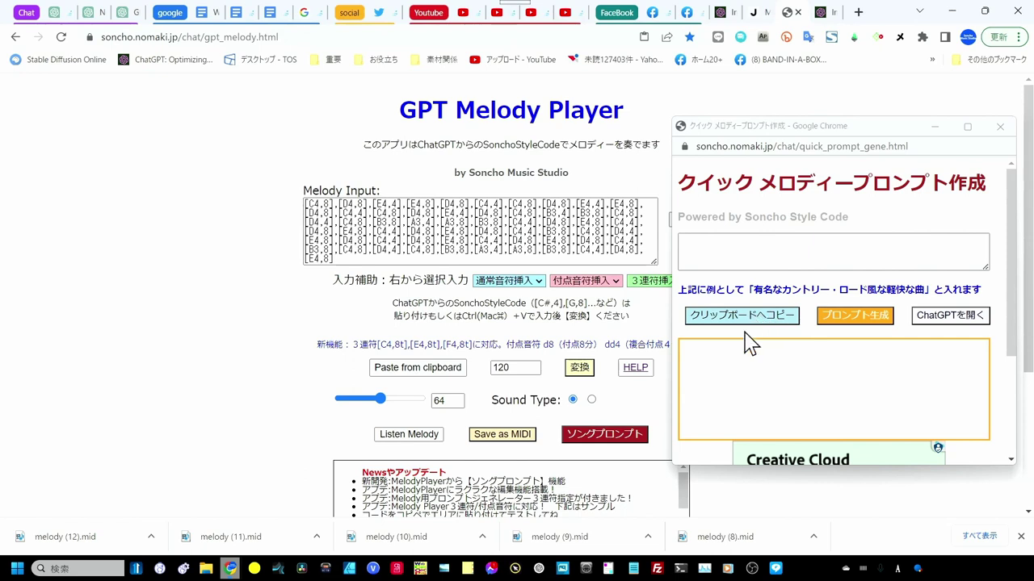
click(758, 269)
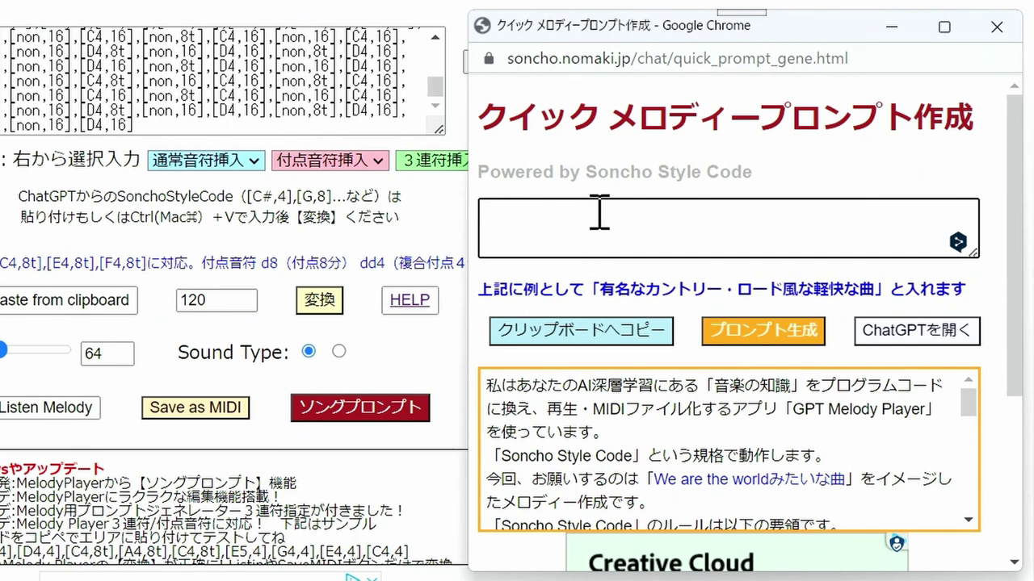
Enter a theme for a Japanese spring song like 桜 (…桜のような春の曲) and regenerate the prompt
text(日本の森山直太朗の桜)
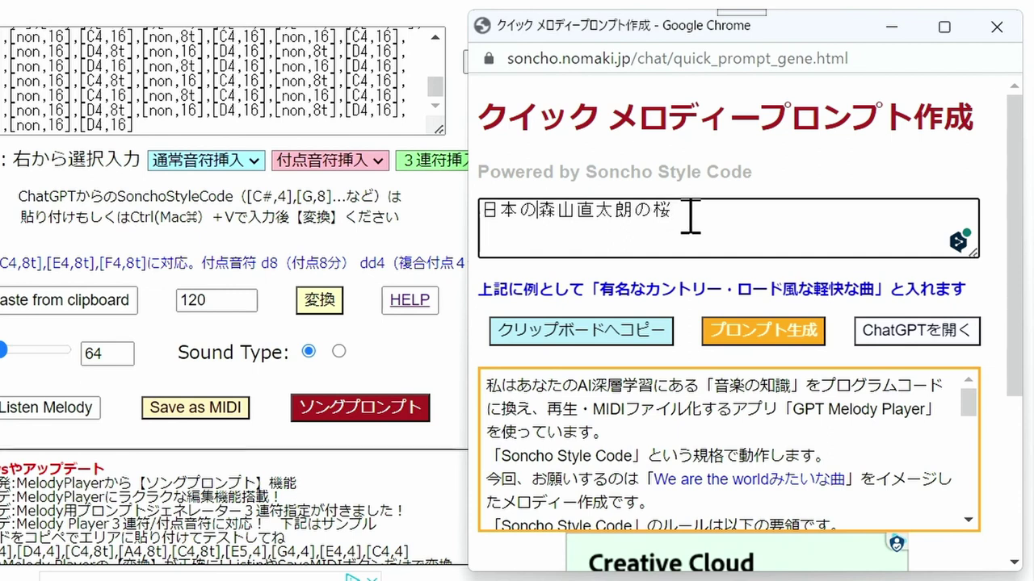
text(n)
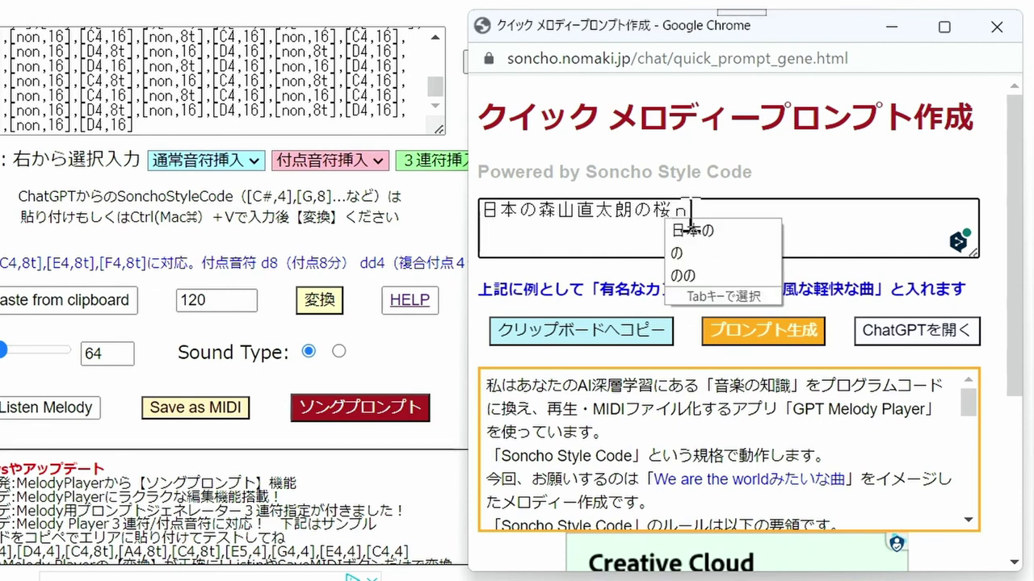
text(oyou)
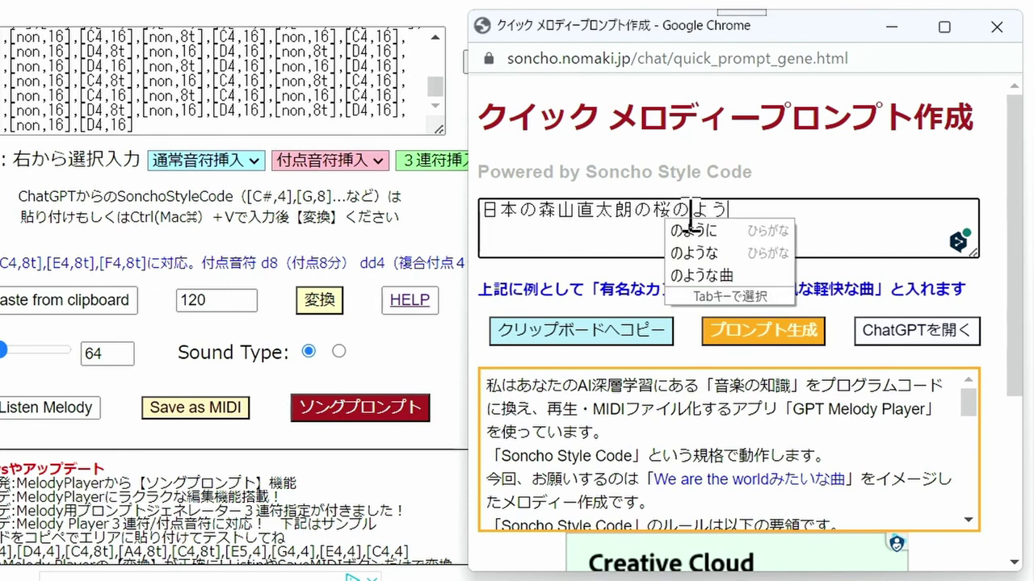
text(na)
key(Return)
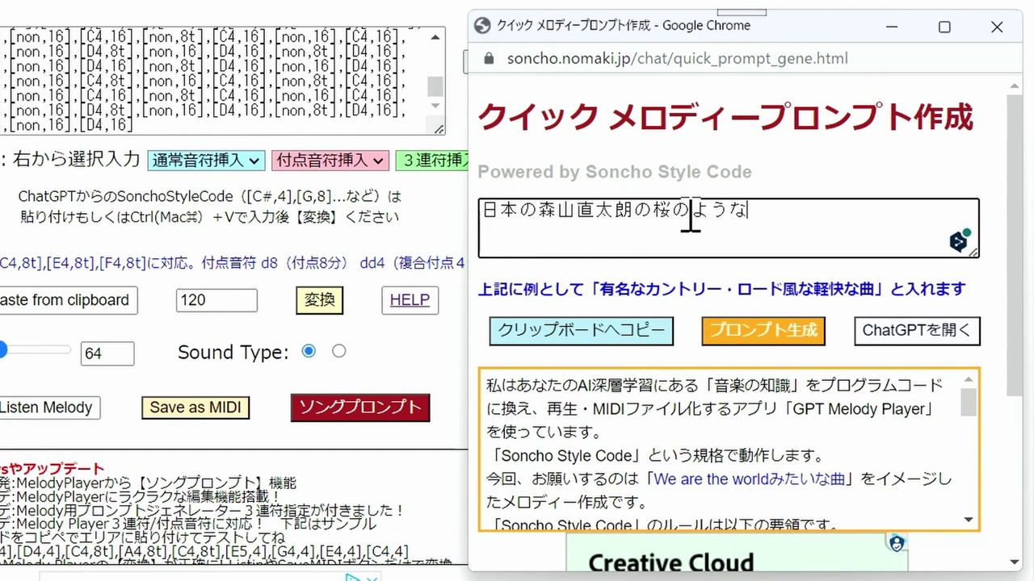
text(haruno)
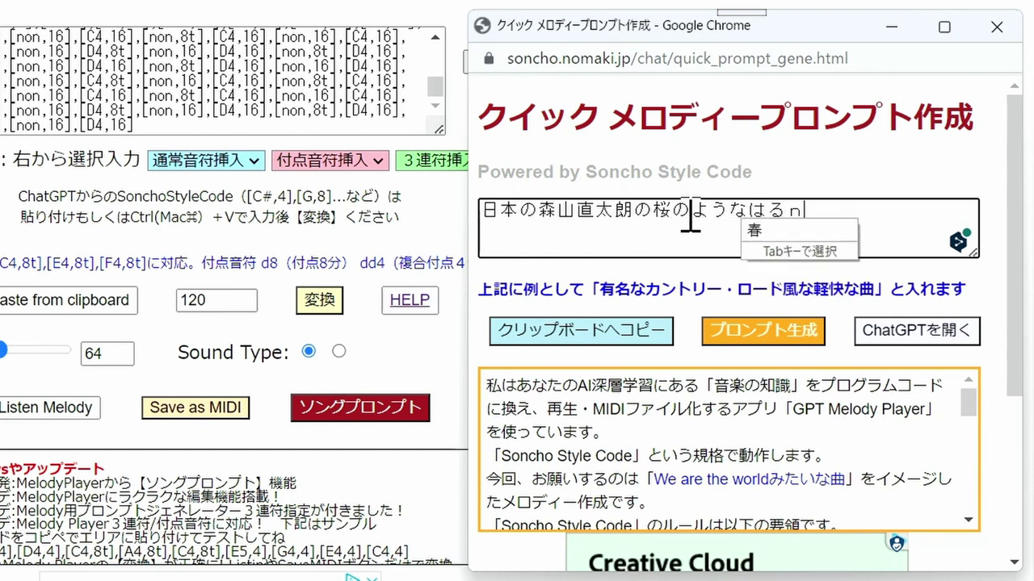
text(kyo)
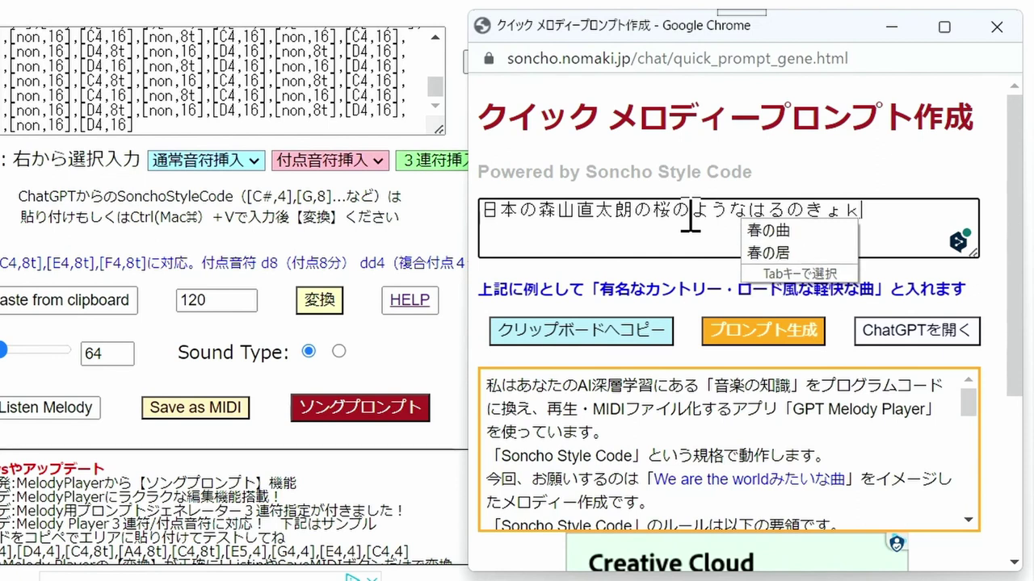
text(ku)
key(space)
key(Return)
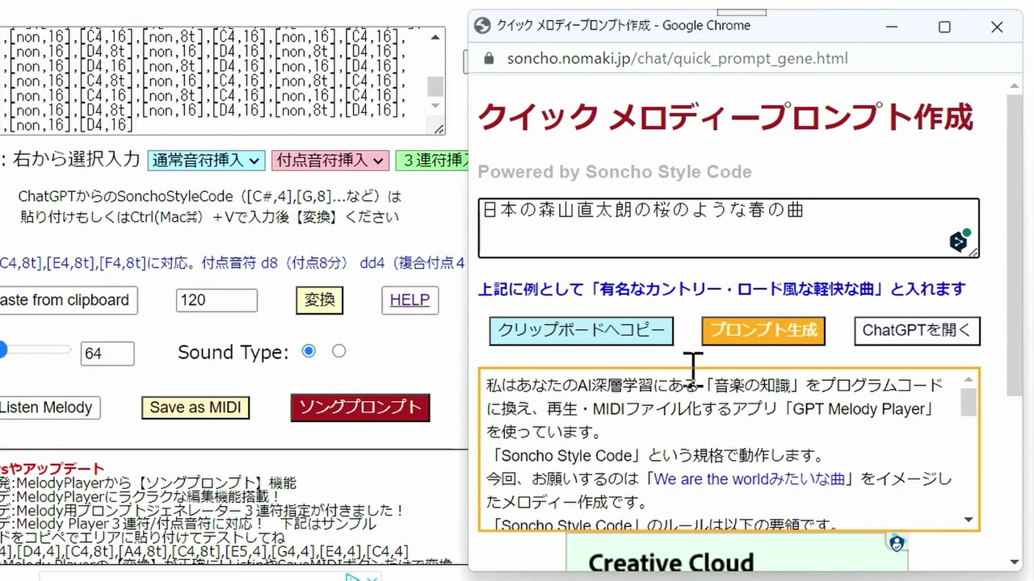
click(756, 335)
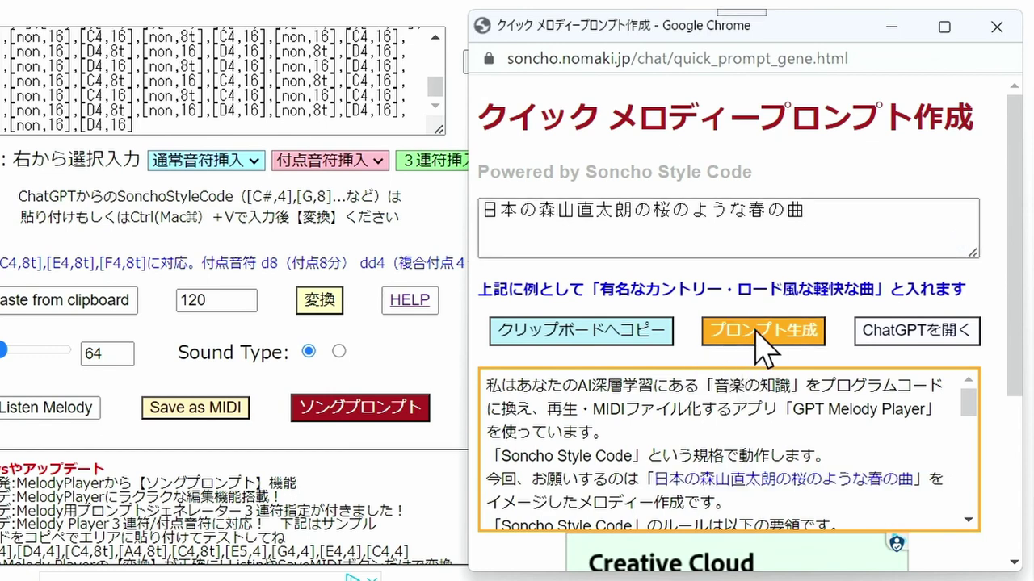
Send the copied prompt to GPT-4 in a new chat and select its BPM 80 spring melody code
click(641, 339)
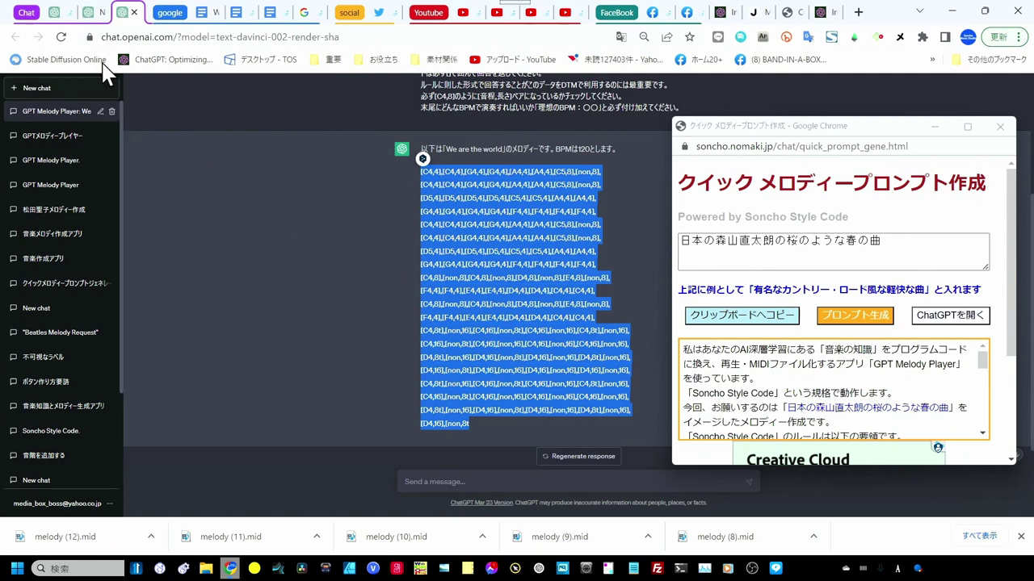
click(84, 93)
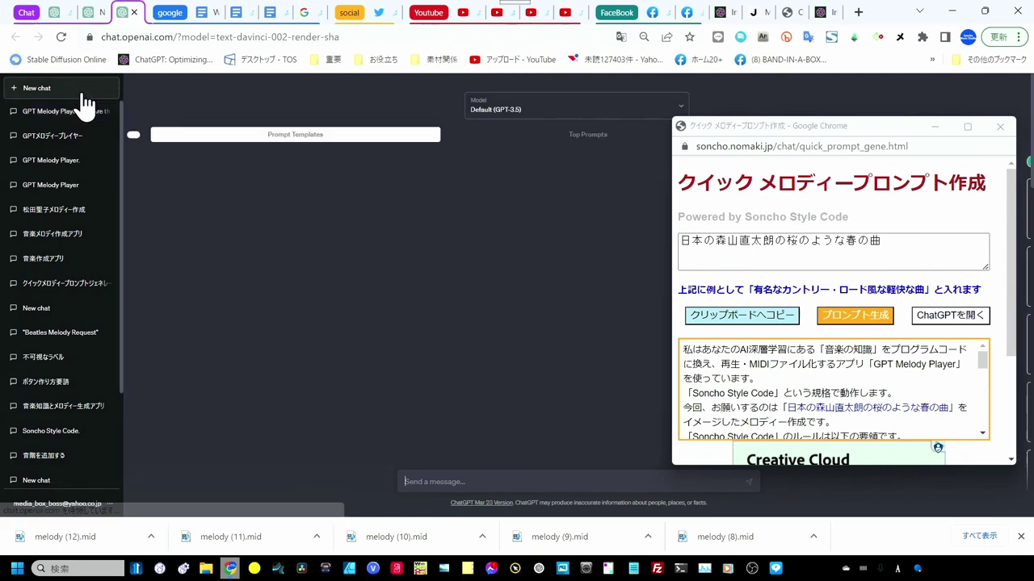
click(510, 109)
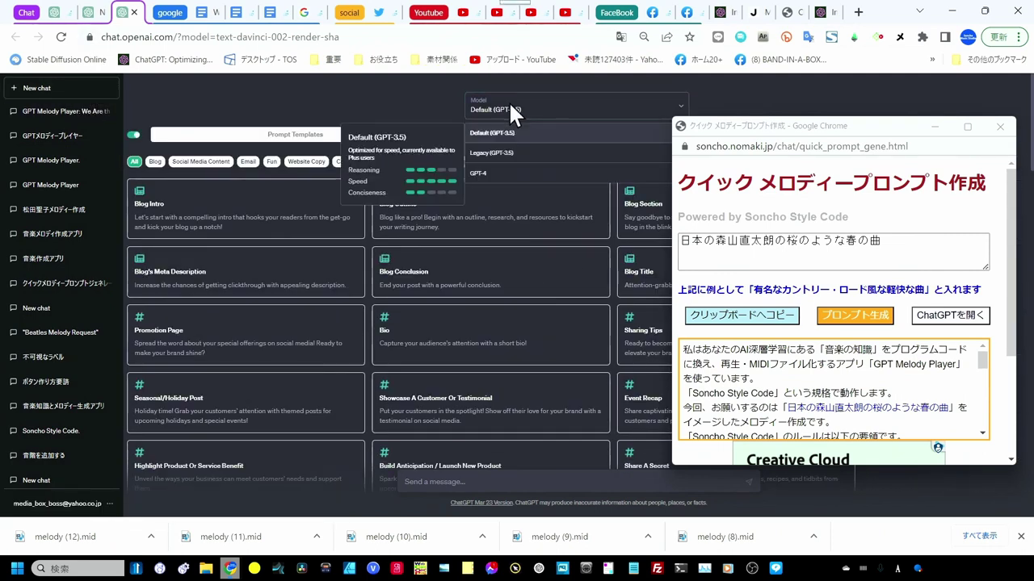
click(499, 173)
key(ctrl+v)
key(Return)
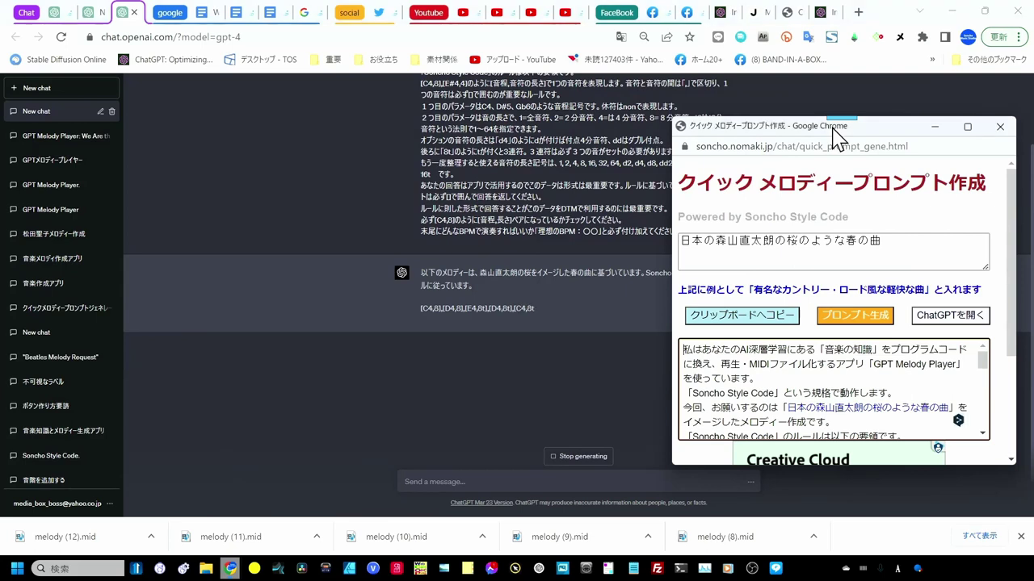
drag(837, 137, 890, 137)
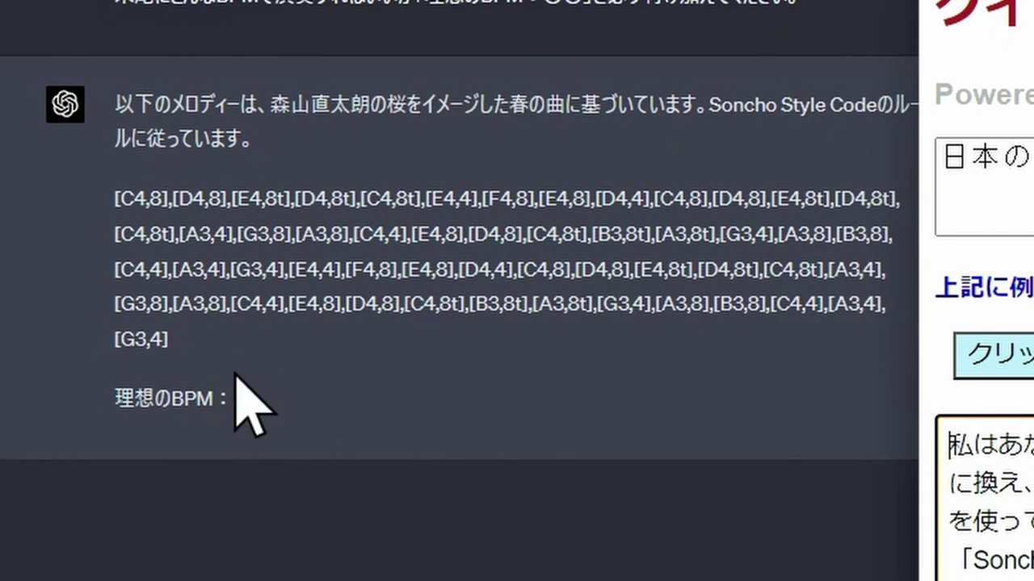
mouse_move(168, 341)
mouse_down()
mouse_move(129, 293)
mouse_move(115, 218)
mouse_up()
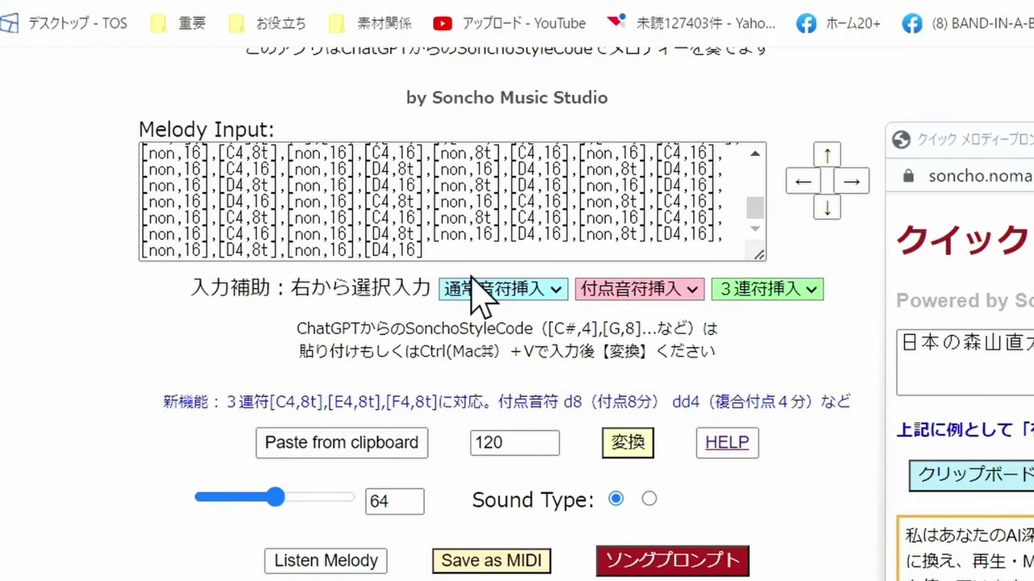
Load GPT-4's spring melody into the melody input and start saving it as MIDI
click(333, 447)
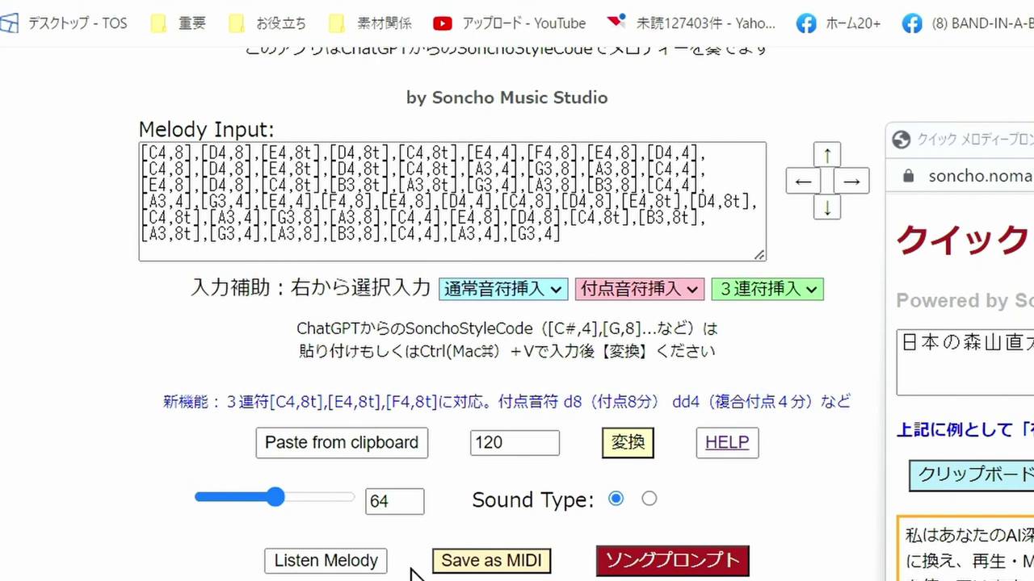
click(469, 565)
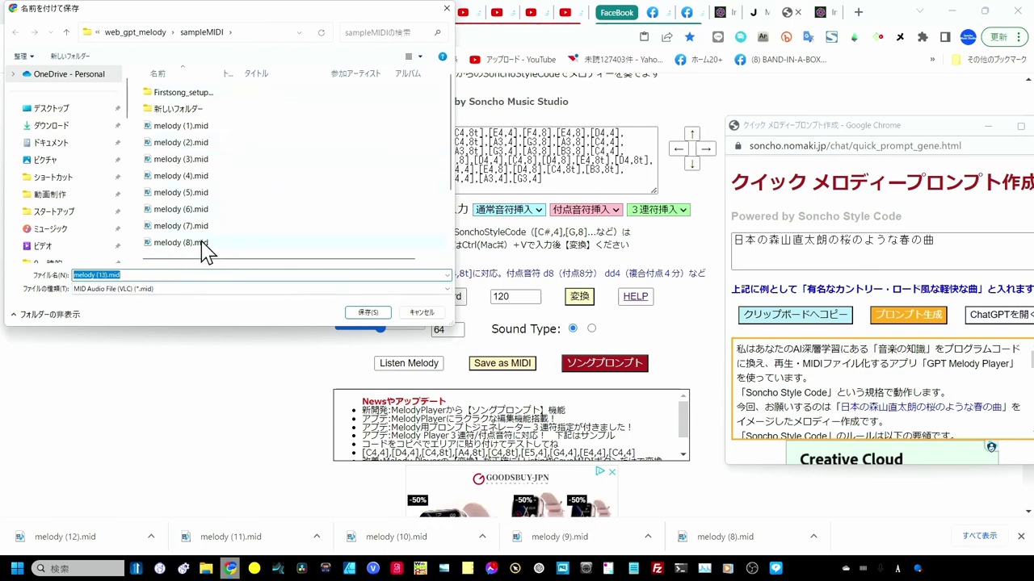
Save the file as melody (13).mid and open its sampleMIDI folder in File Explorer
click(362, 320)
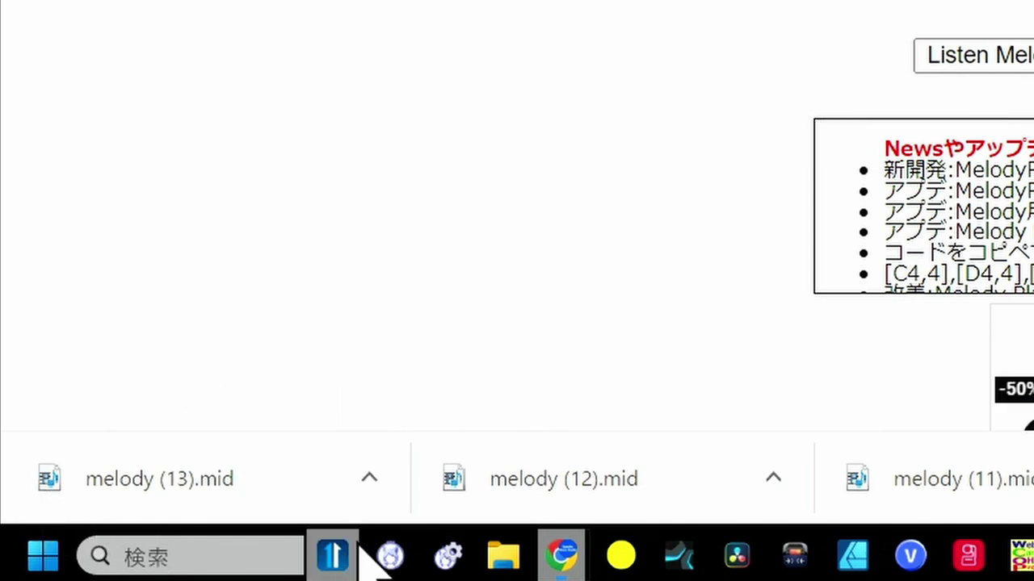
click(369, 478)
click(448, 359)
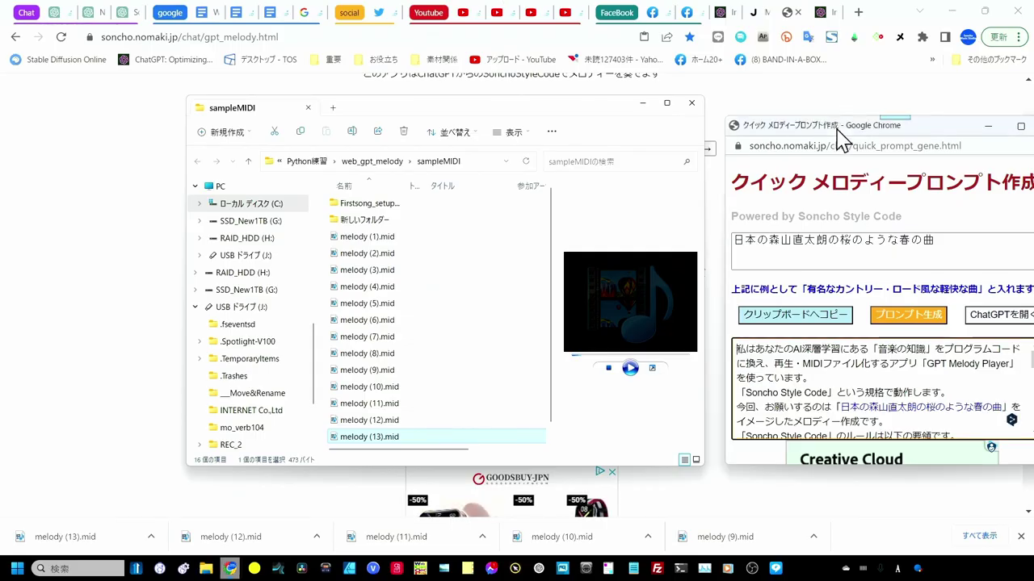
Play melody (13).mid in the preview pane, then move the sampleMIDI window to the right
click(838, 131)
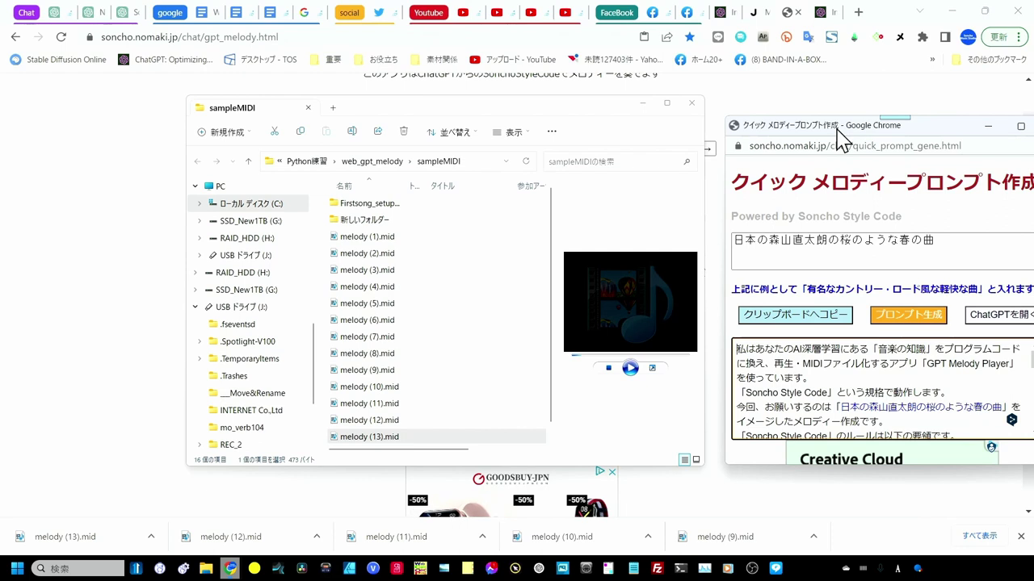
scroll(460, 327, down, 1)
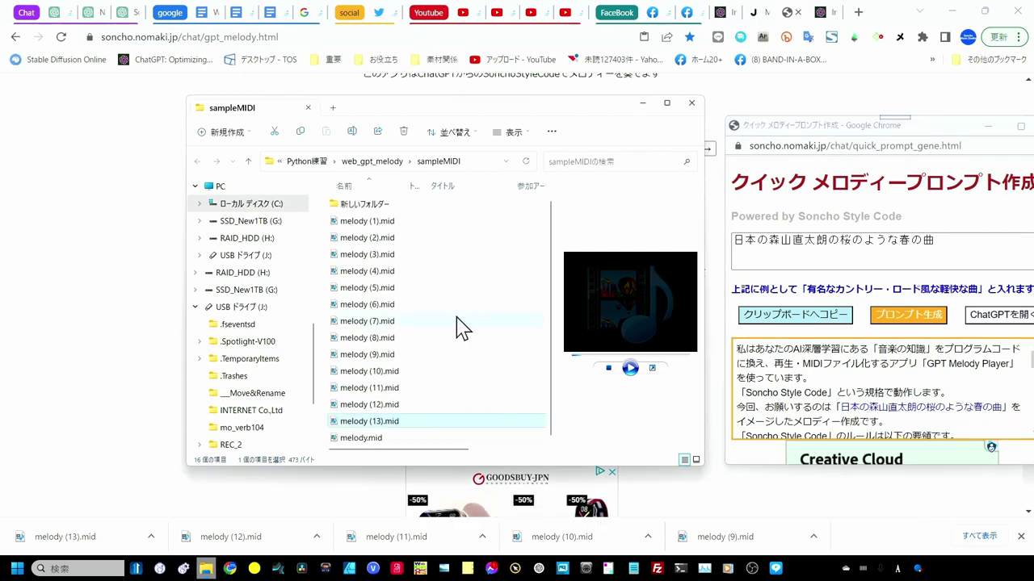
click(384, 421)
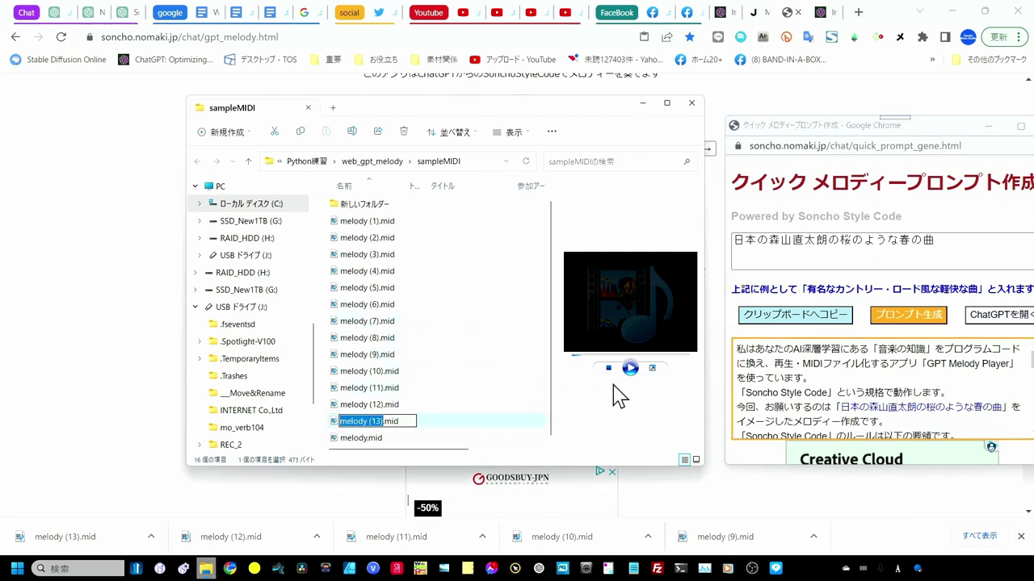
key(Escape)
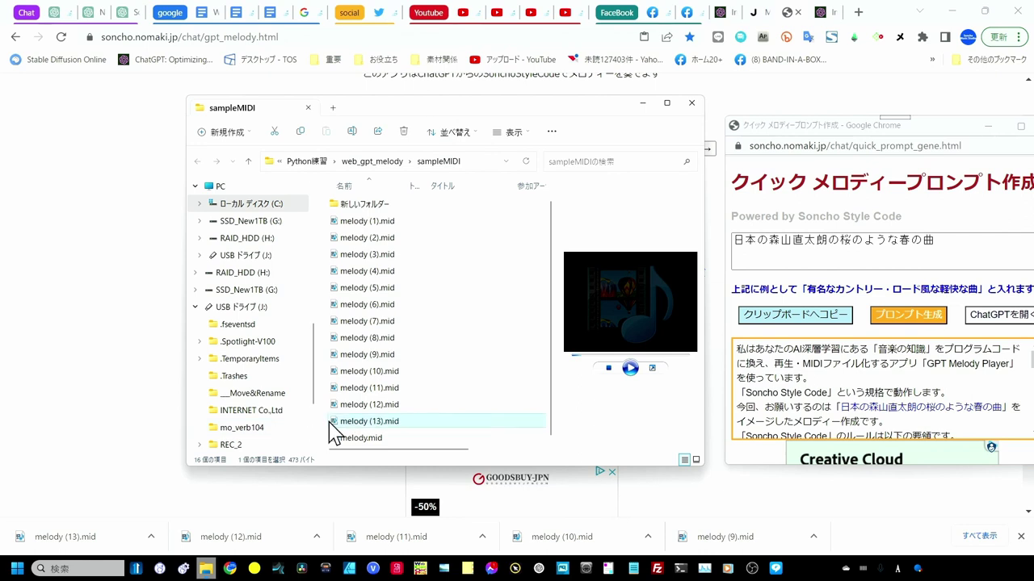
click(630, 368)
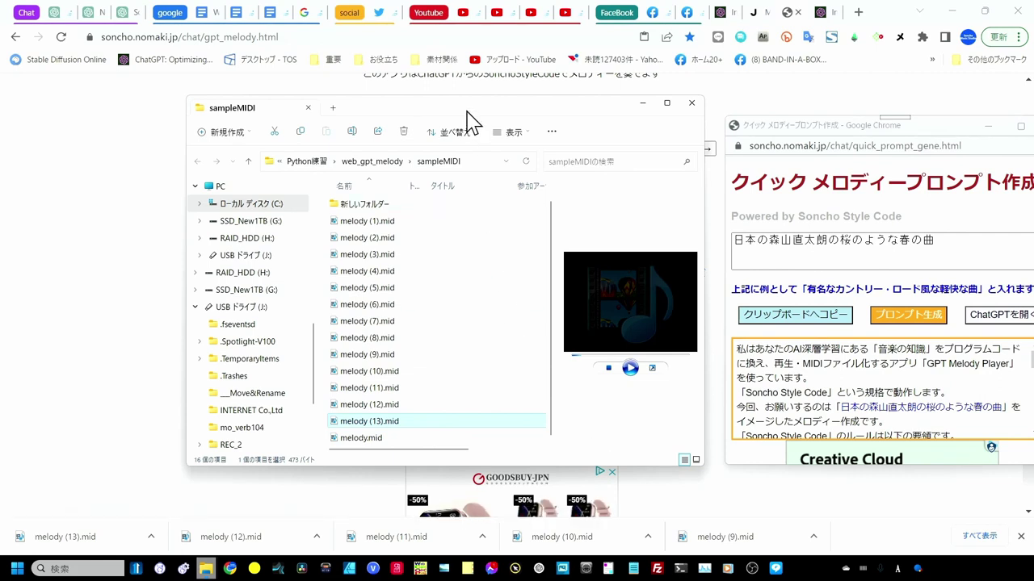
drag(465, 111, 828, 109)
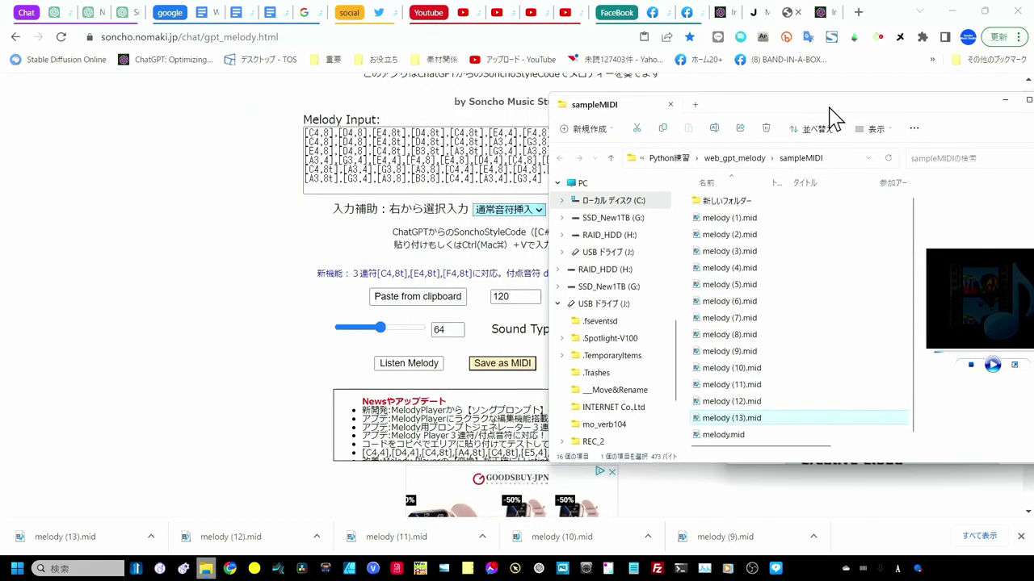
Drag melody (13).mid from the sampleMIDI folder onto the Presence track, spanning bars 1–9
click(287, 569)
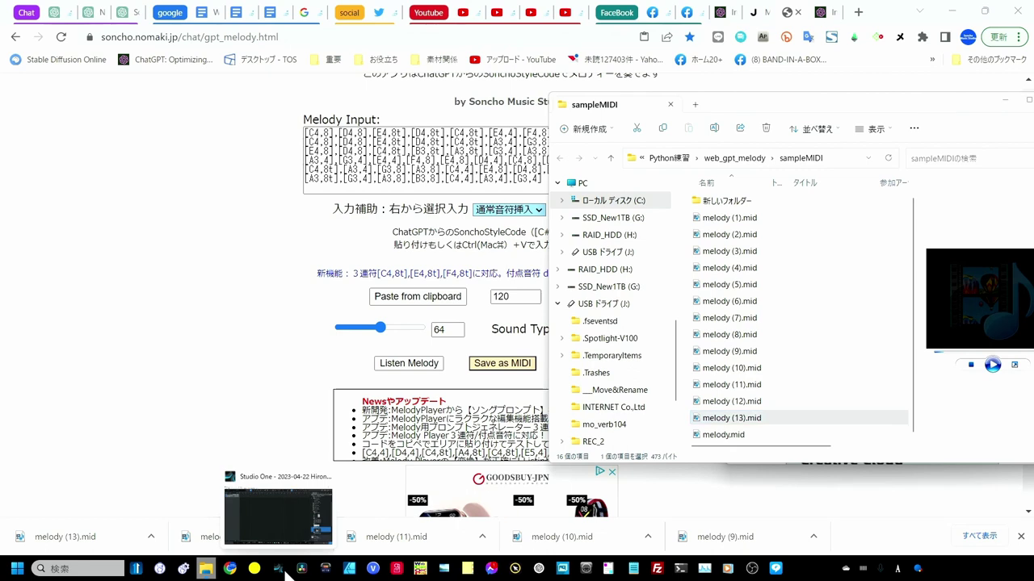
click(287, 571)
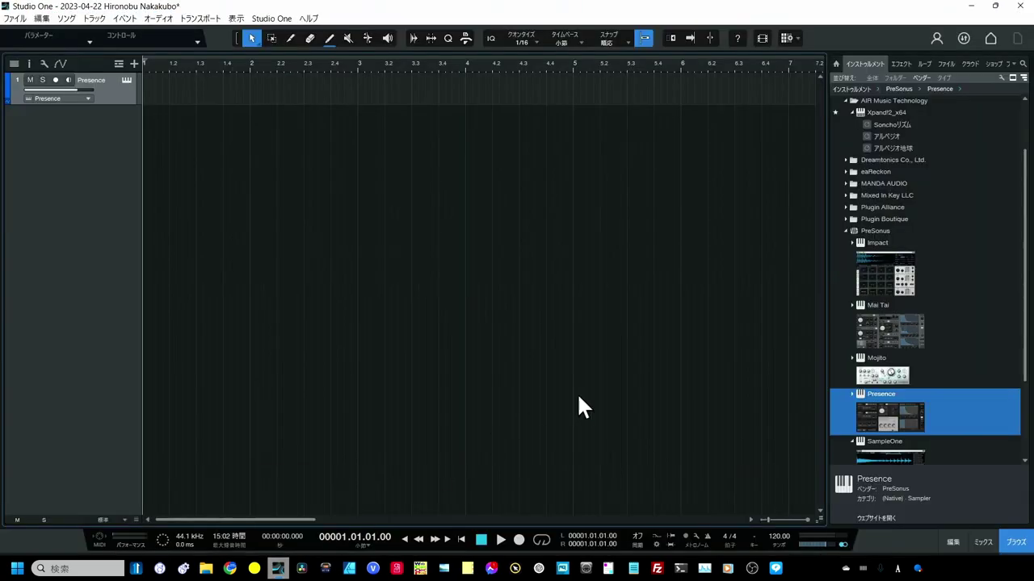
click(206, 568)
scroll(710, 351, down, 3)
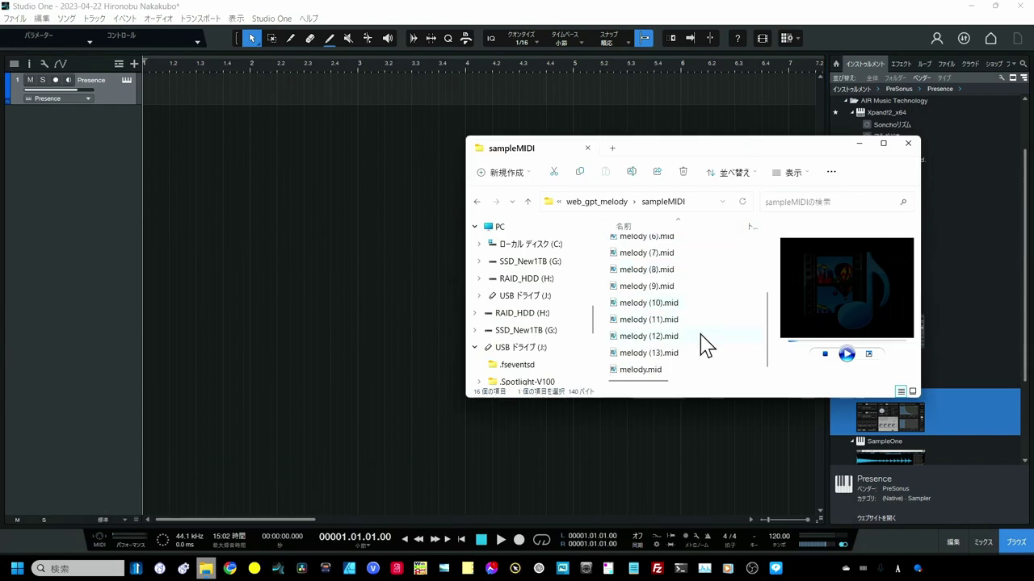
click(662, 353)
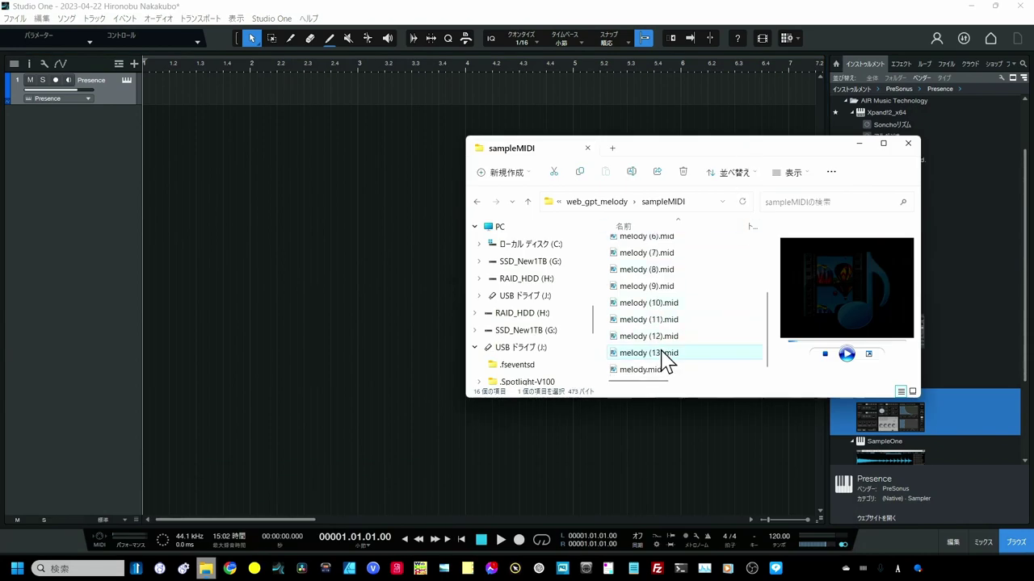
drag(662, 355, 432, 96)
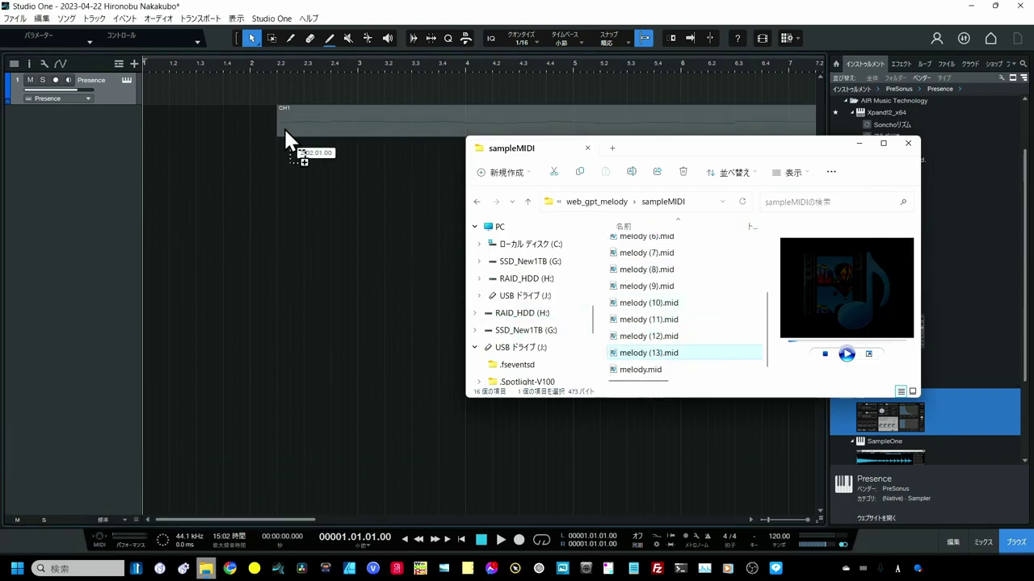
click(435, 66)
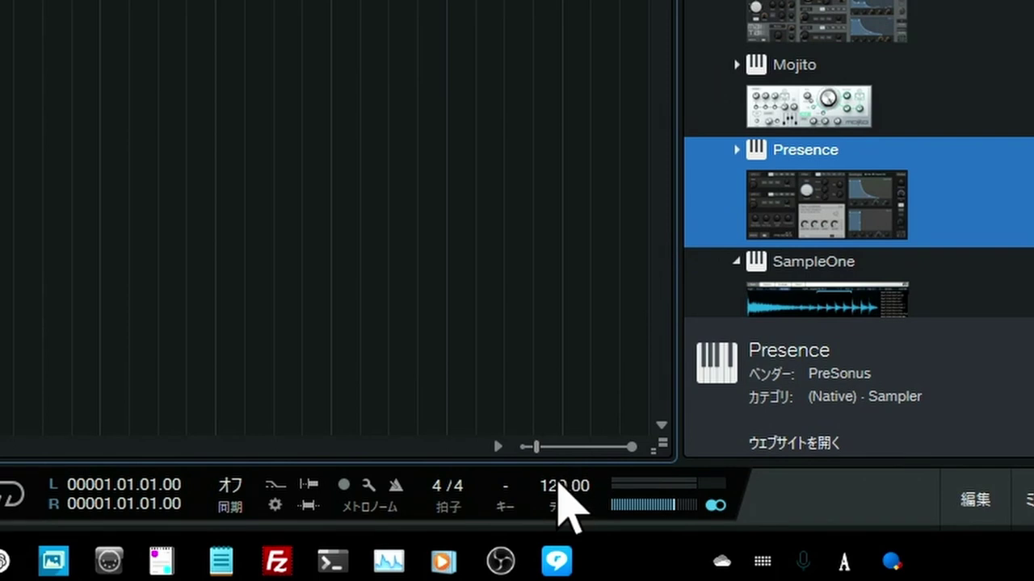
Lower the tempo from 120 to 80, play the melody on Alto Sax Full, then close Presence
drag(560, 483, 561, 525)
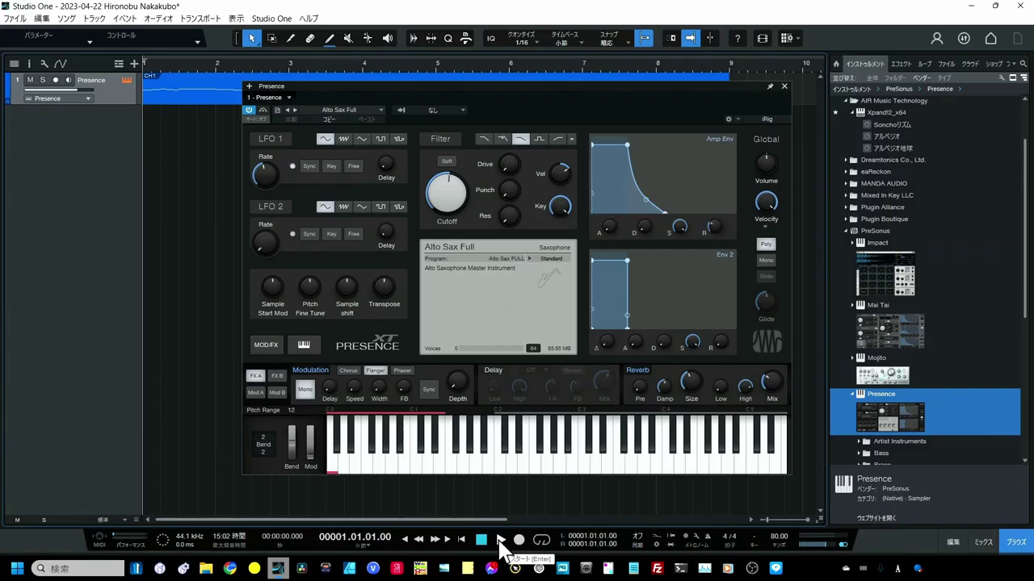
click(500, 540)
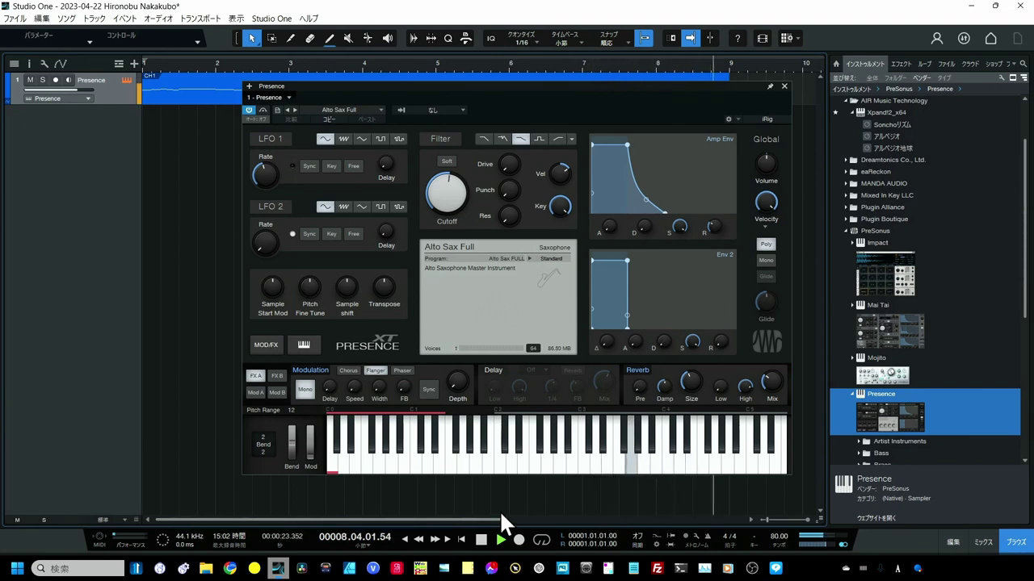
key(space)
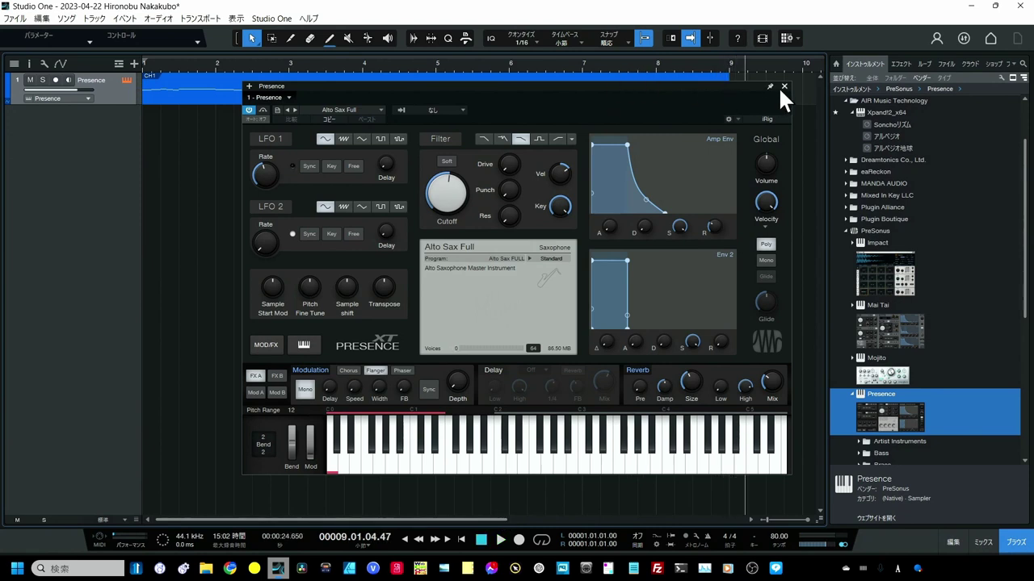
click(784, 86)
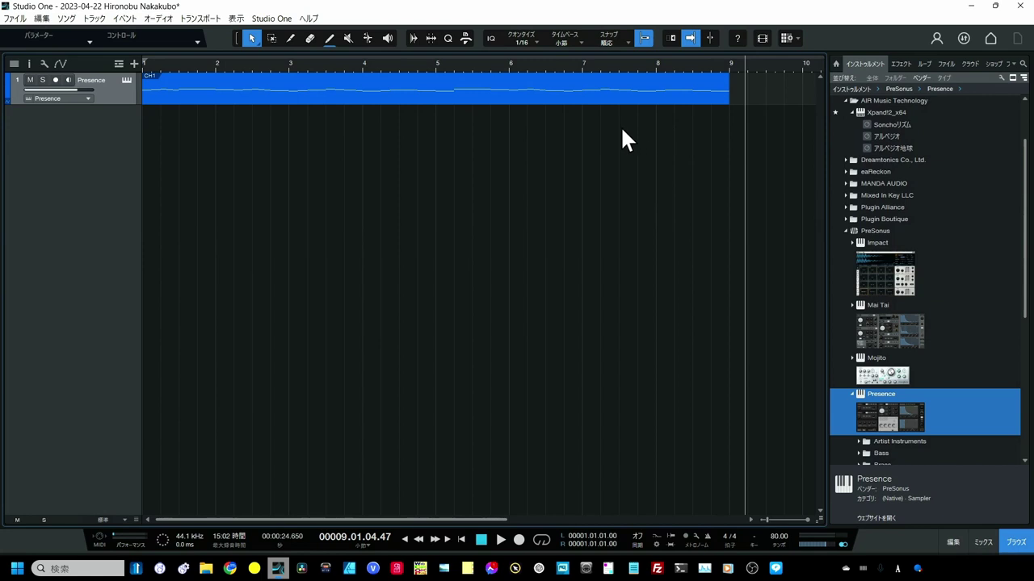
Open the melody in an enlarged note editor and select BM-IDOL under UJAM in the Instruments browser
key(F2)
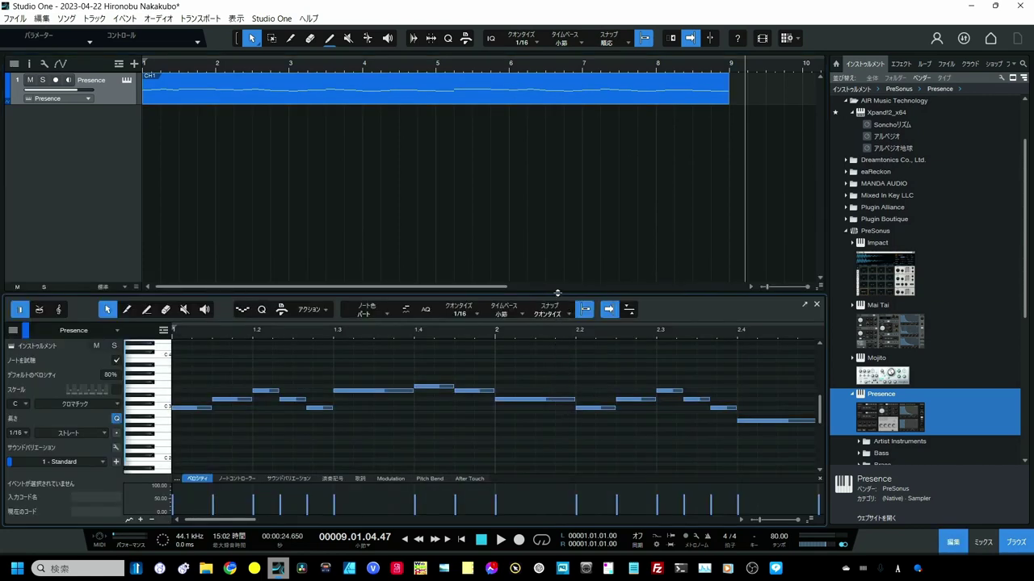
drag(557, 293, 557, 179)
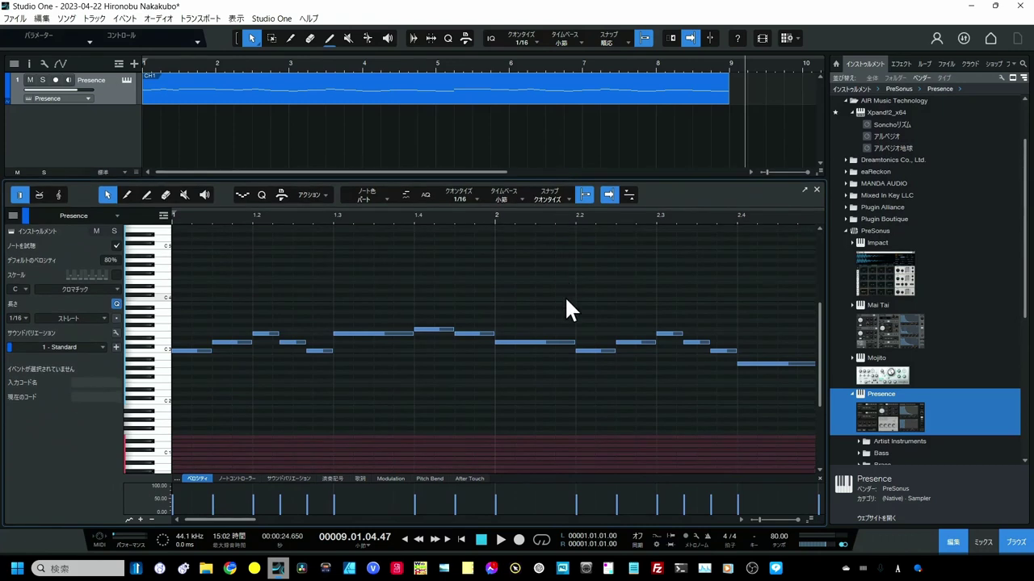
click(851, 394)
scroll(868, 412, down, 2)
scroll(868, 420, down, 2)
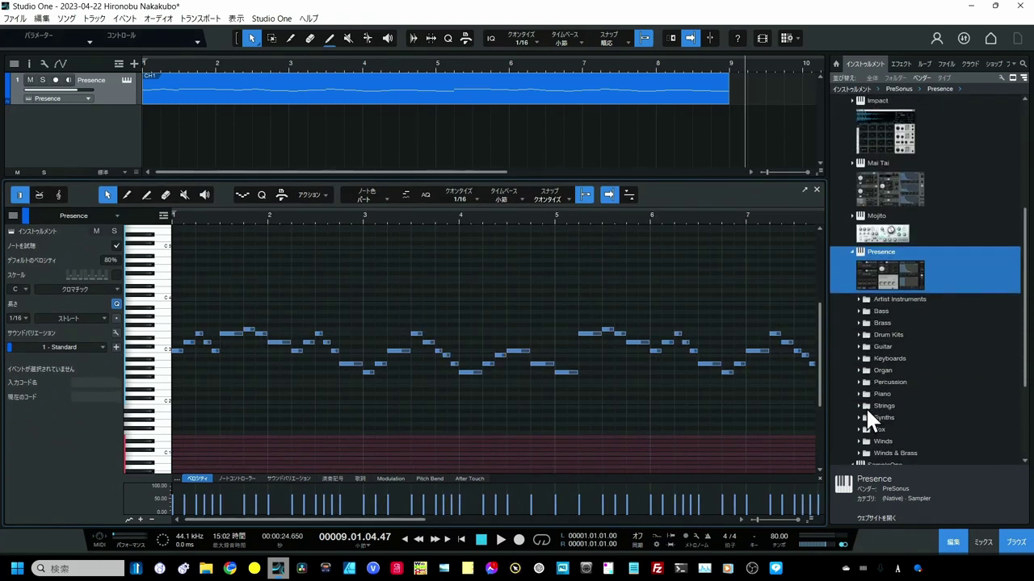
scroll(868, 412, down, 2)
scroll(868, 399, down, 2)
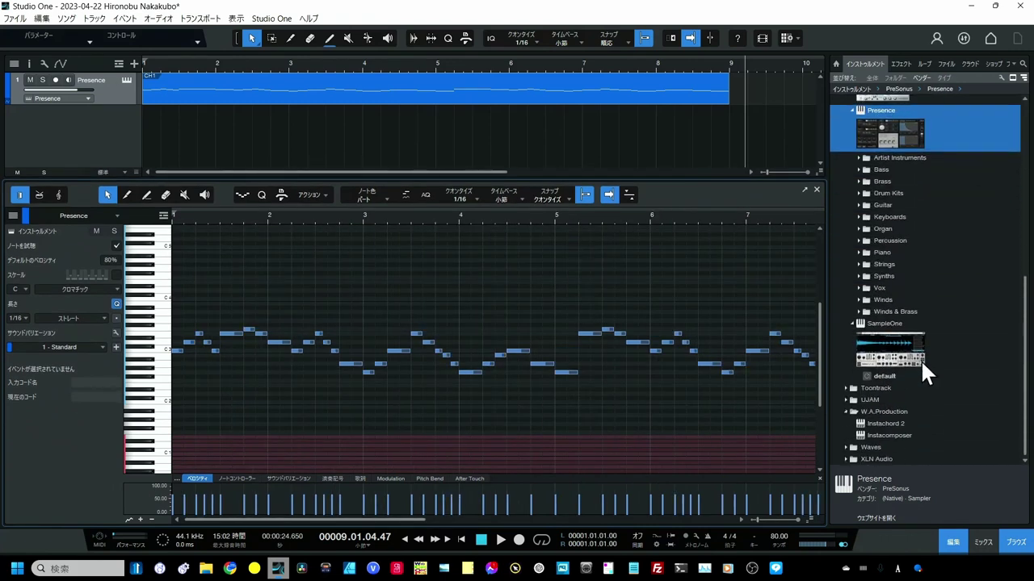
click(846, 400)
scroll(888, 420, down, 1)
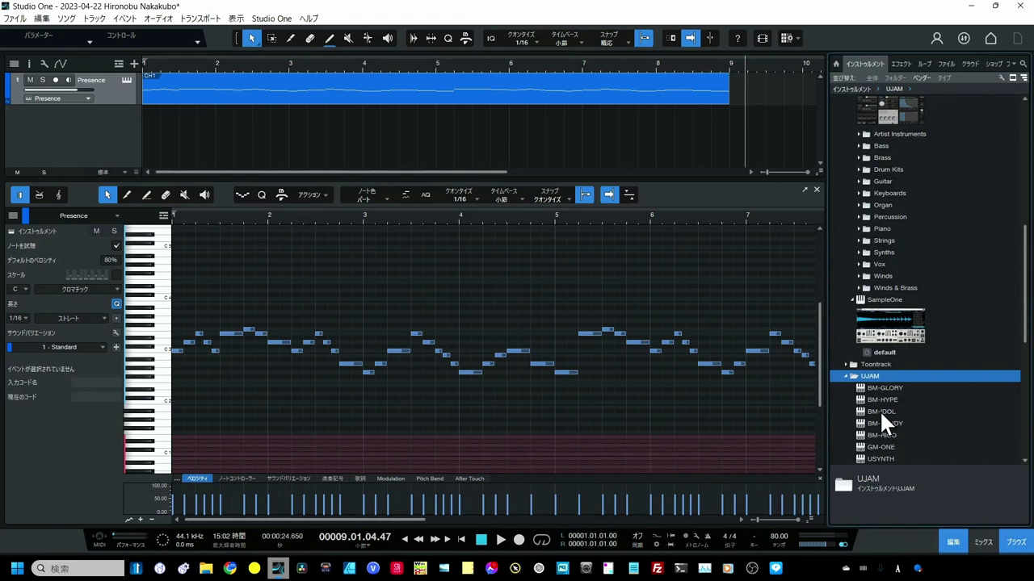
click(881, 414)
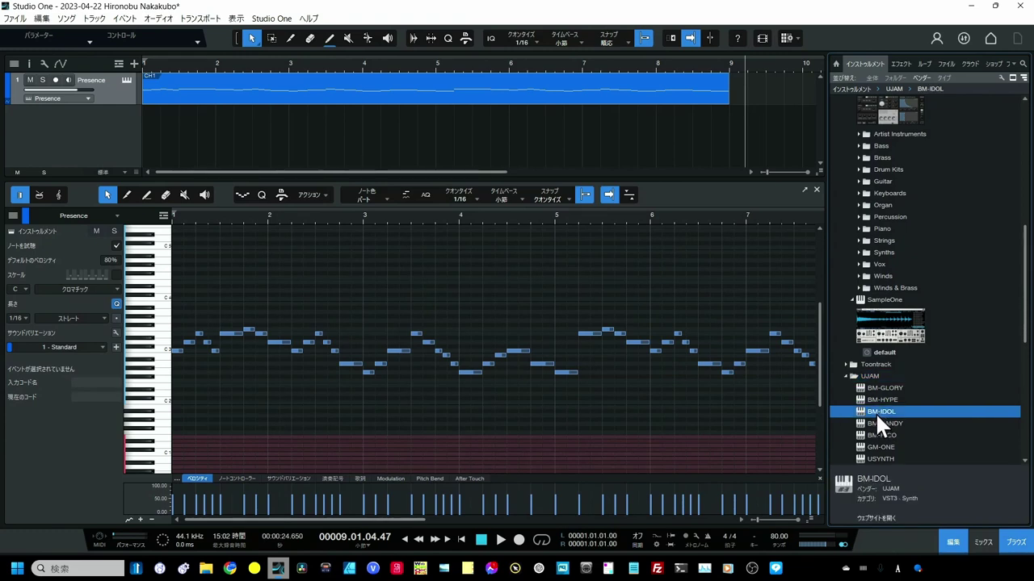
Create a BM-IDOL track, place a Verses drum pattern on it, and play it with the melody
drag(875, 413, 116, 149)
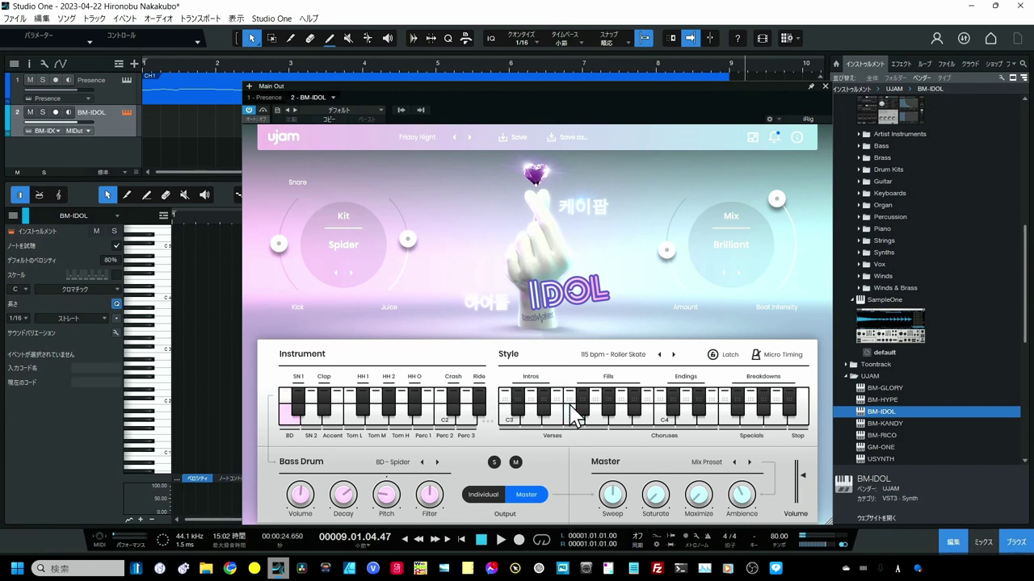
click(571, 396)
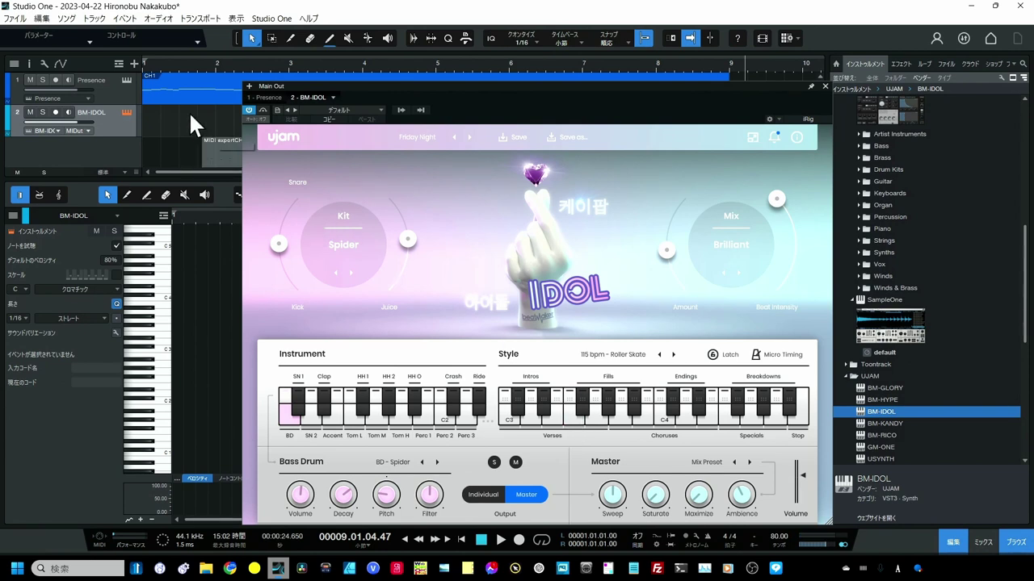
drag(571, 404, 188, 118)
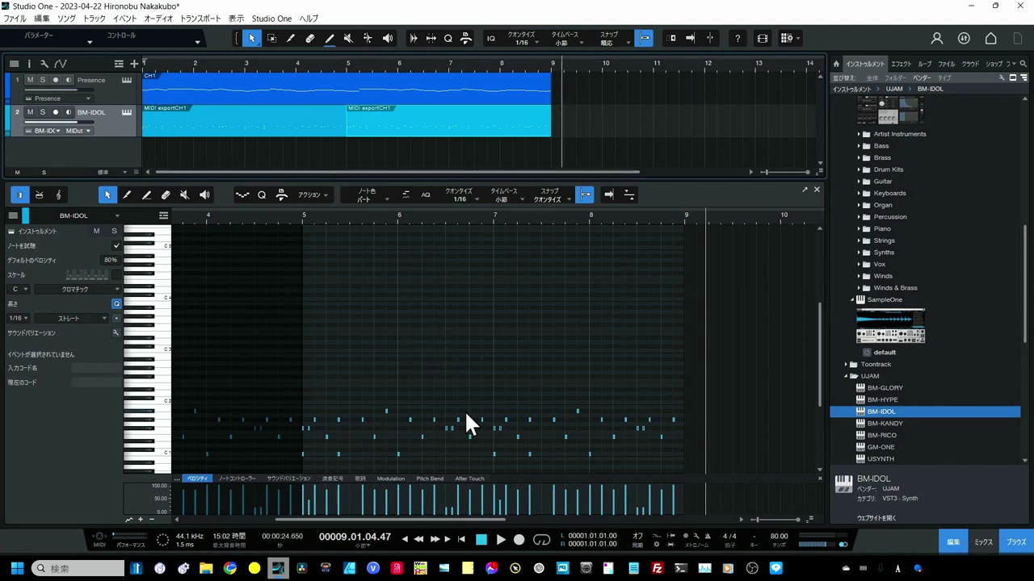
click(501, 540)
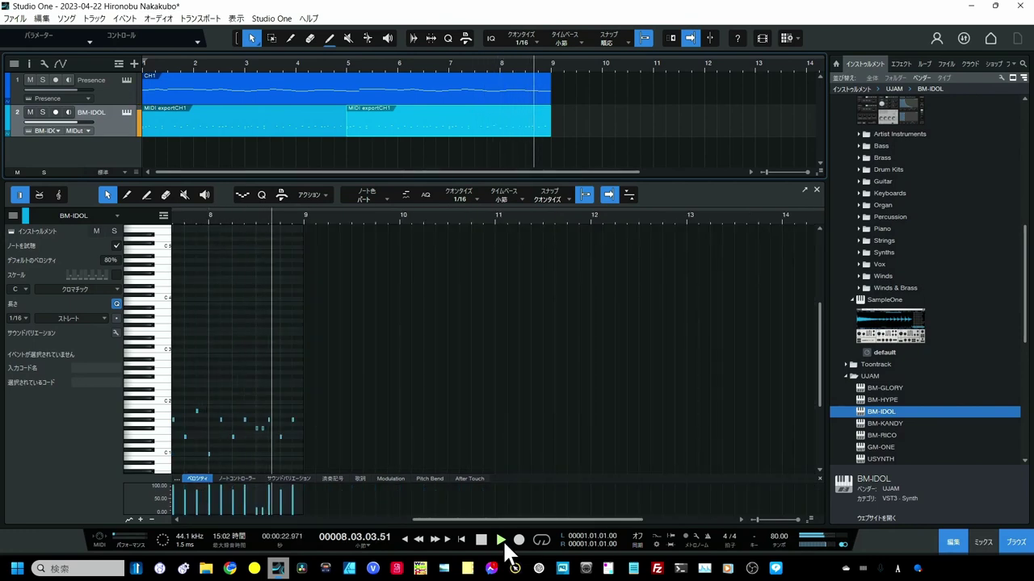
key(space)
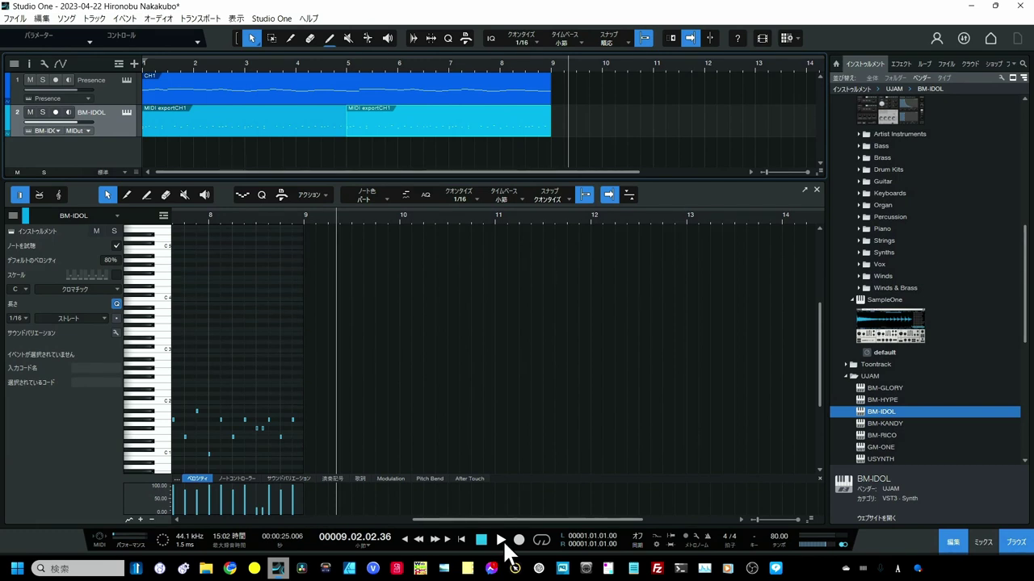
click(119, 64)
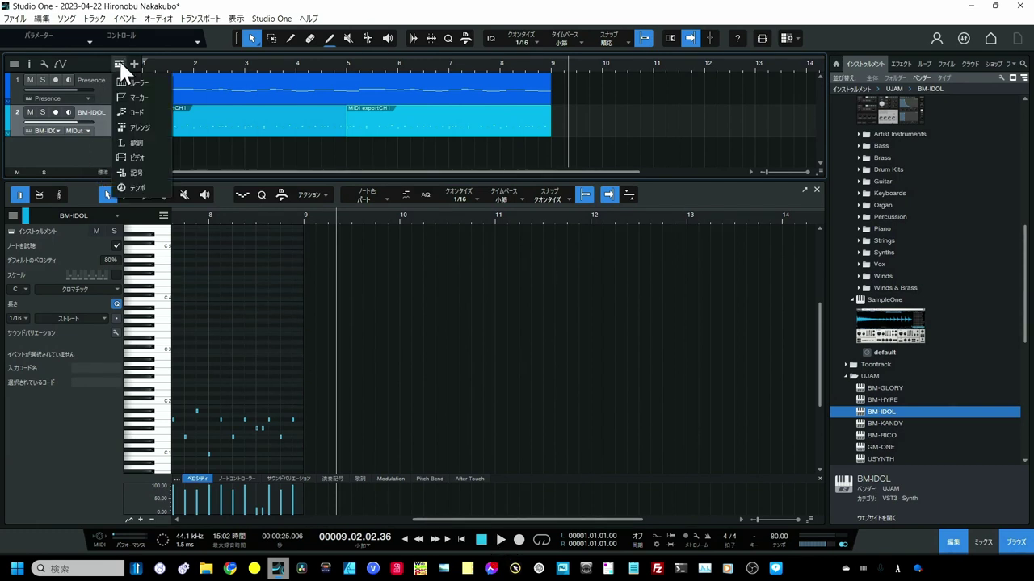
Show the Chord Track and fill it with chords detected from the melody, such as Dm9 and Am
click(118, 112)
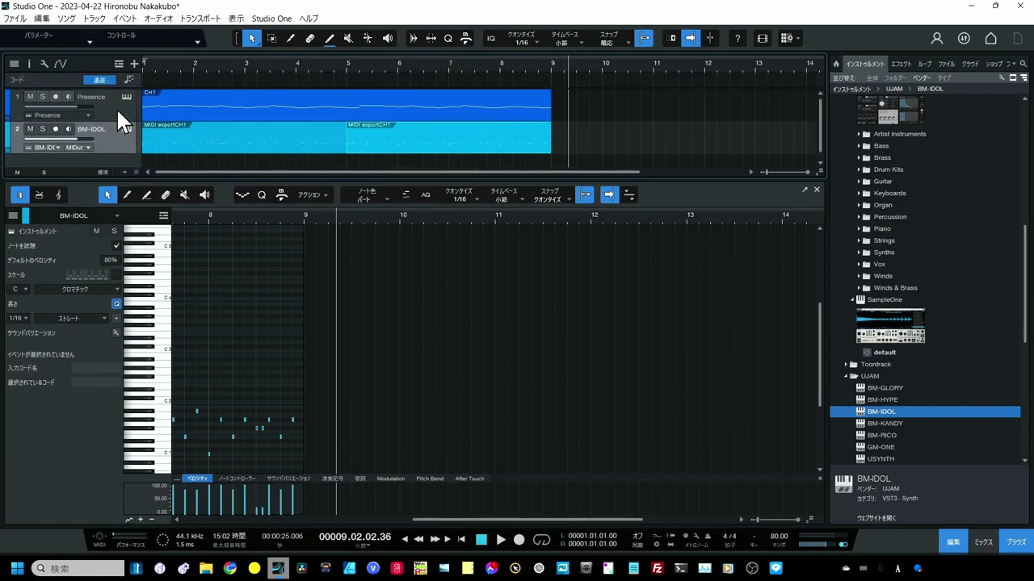
click(203, 107)
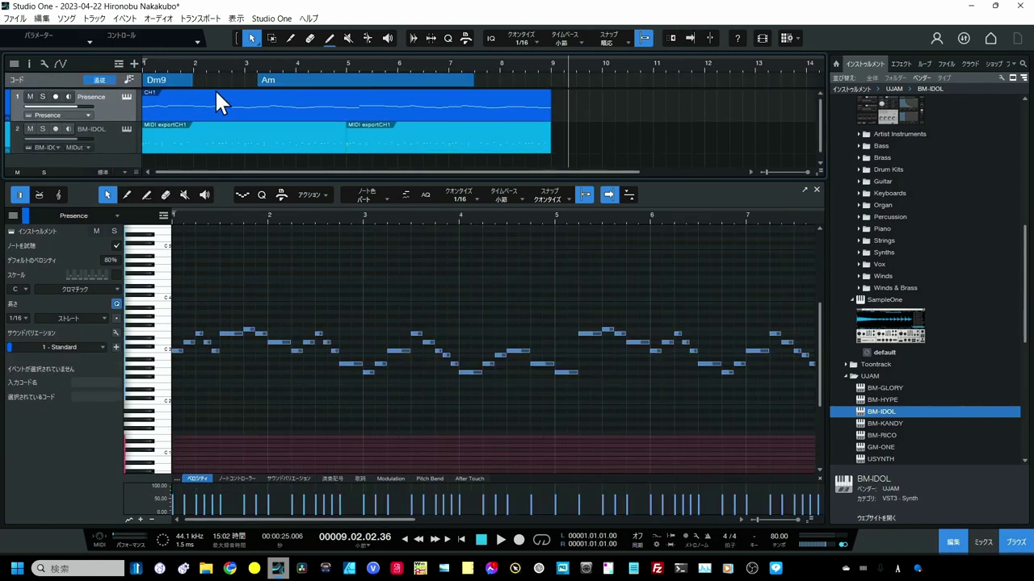